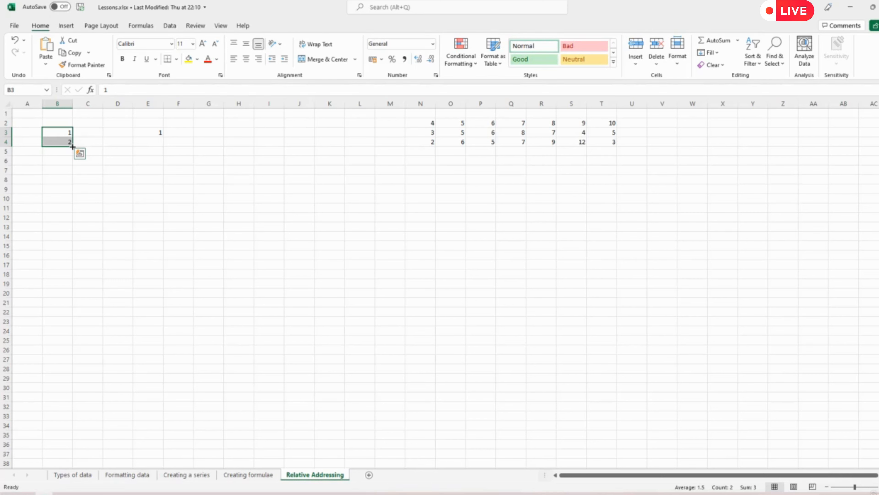
# Extend the 1, 2 sequence in column B down to B12 and fill E3:E12 as a series from 1 to 10
pyautogui.moveTo(72, 146); pyautogui.dragTo(73, 223)
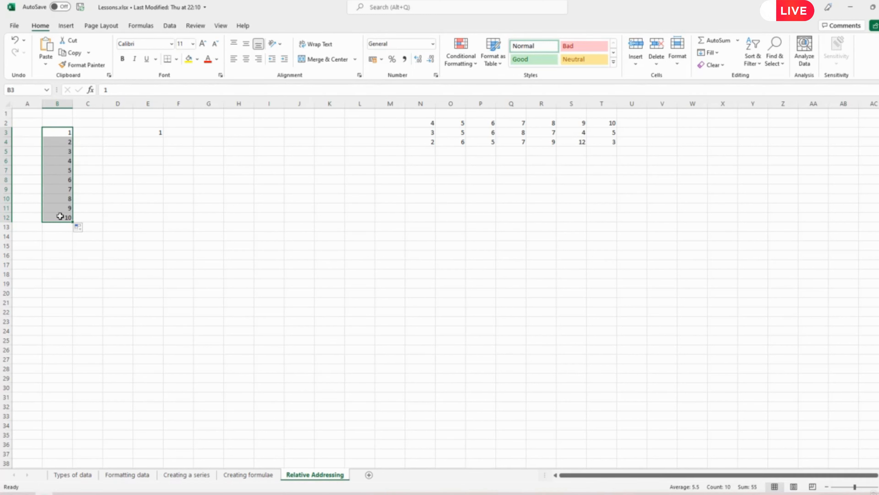
pyautogui.click(148, 133)
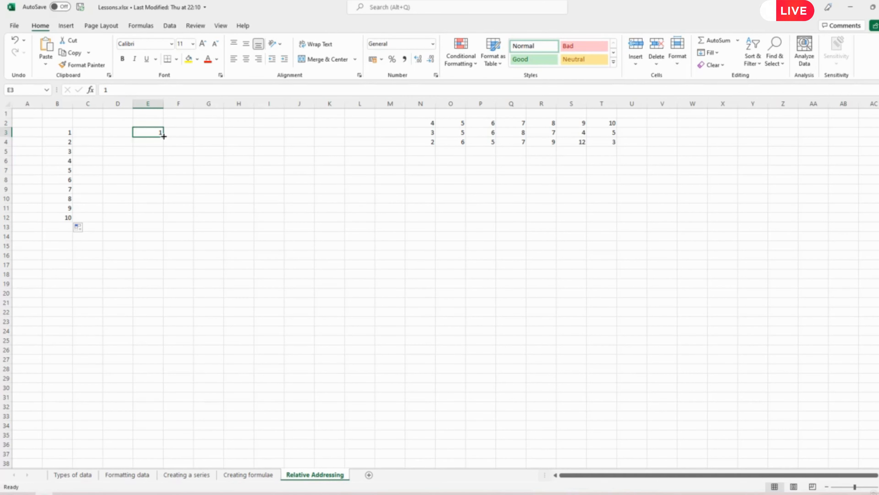
pyautogui.moveTo(164, 136); pyautogui.dragTo(164, 136)
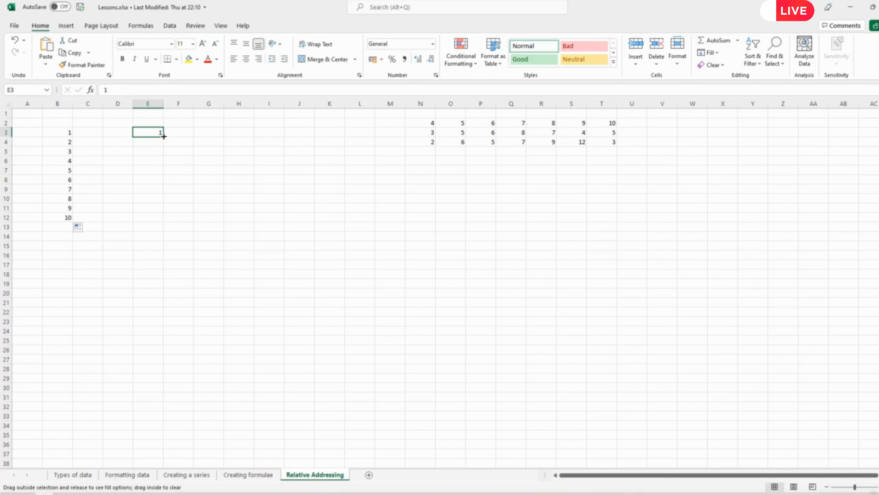
pyautogui.moveTo(164, 136); pyautogui.dragTo(160, 224)
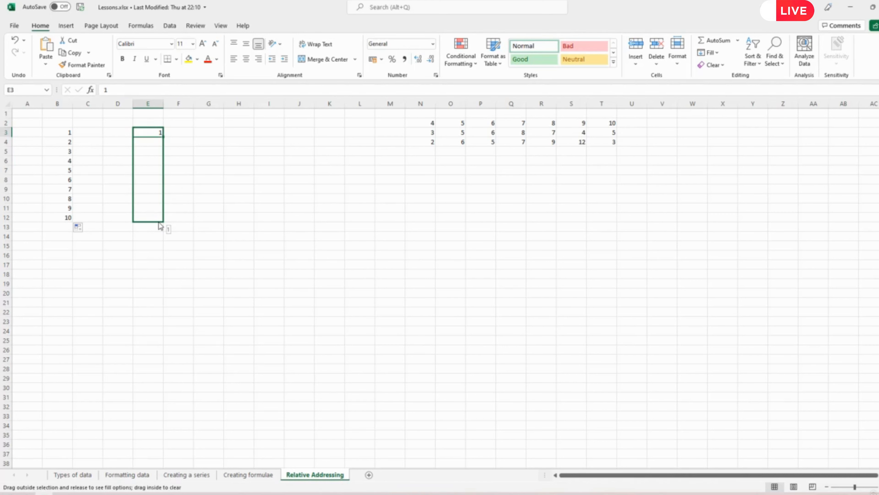
pyautogui.moveTo(160, 226); pyautogui.dragTo(159, 225)
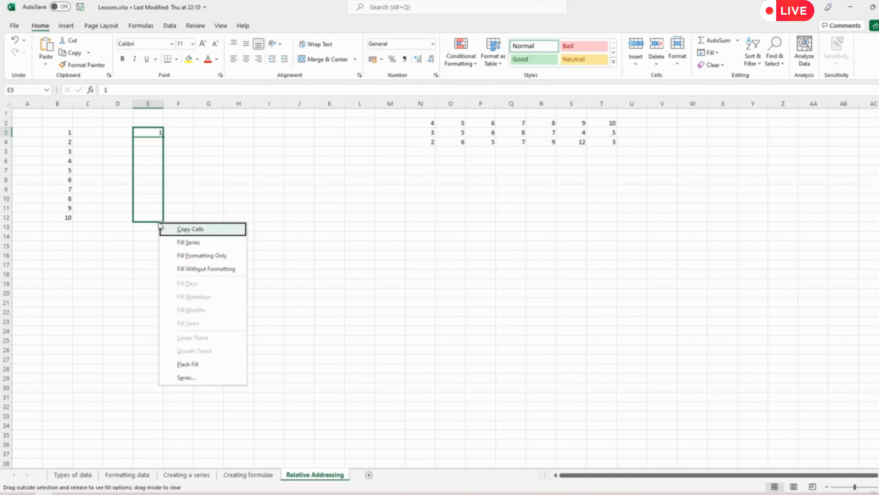
pyautogui.click(189, 243)
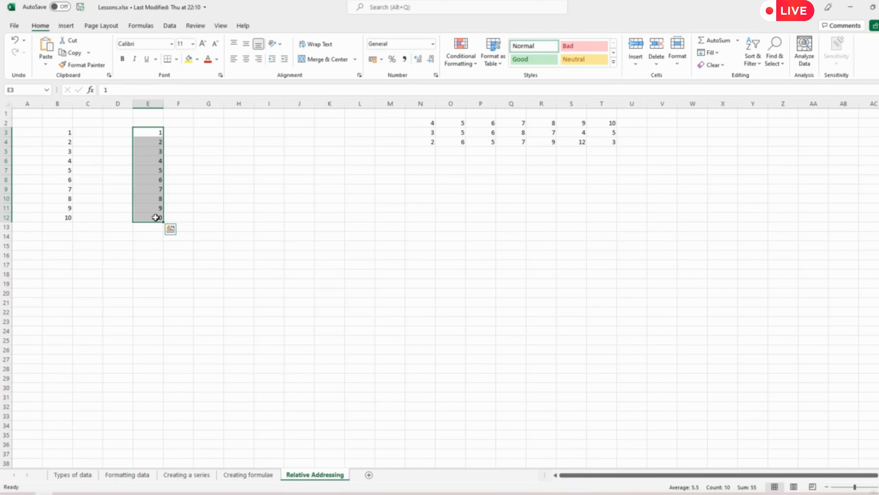
# Enter the formula =B3*3 in C3 and fill it down to C12
pyautogui.click(92, 133)
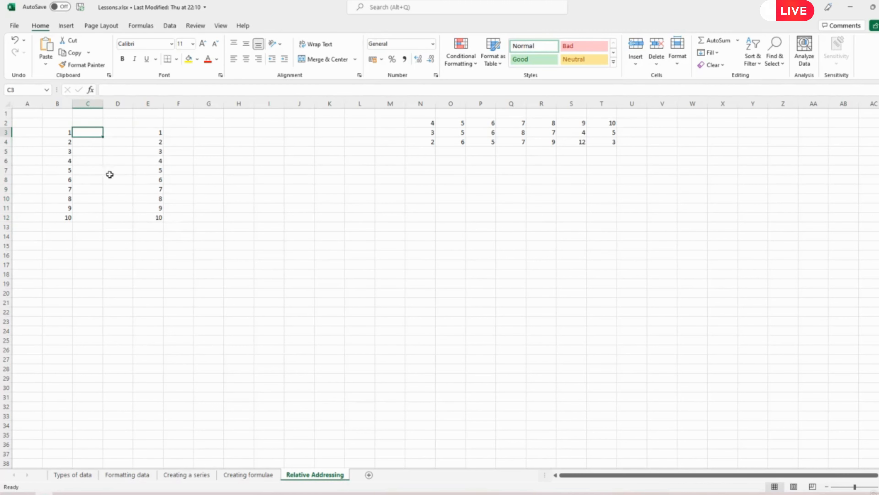
pyautogui.write('=')
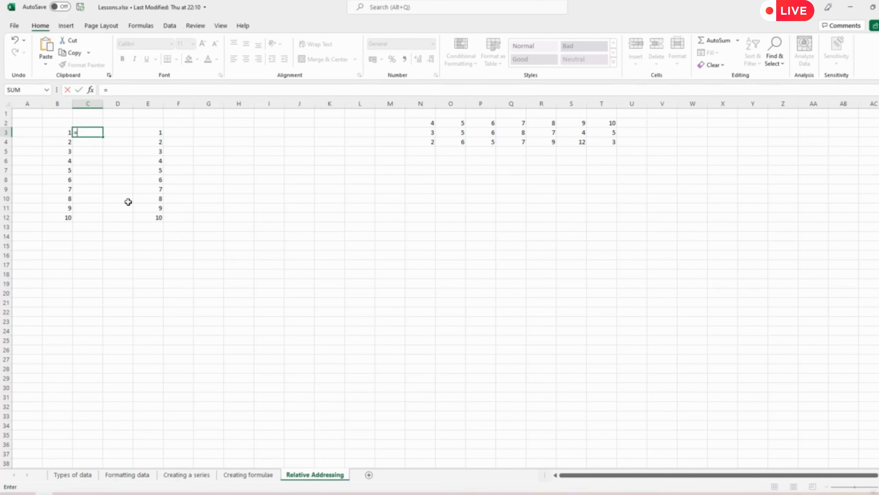
pyautogui.press('Left')
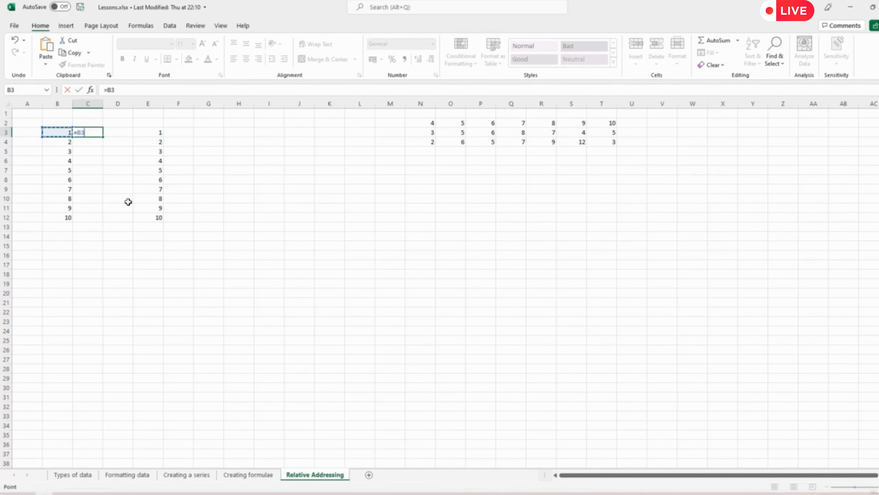
pyautogui.write('*')
pyautogui.press('Return')
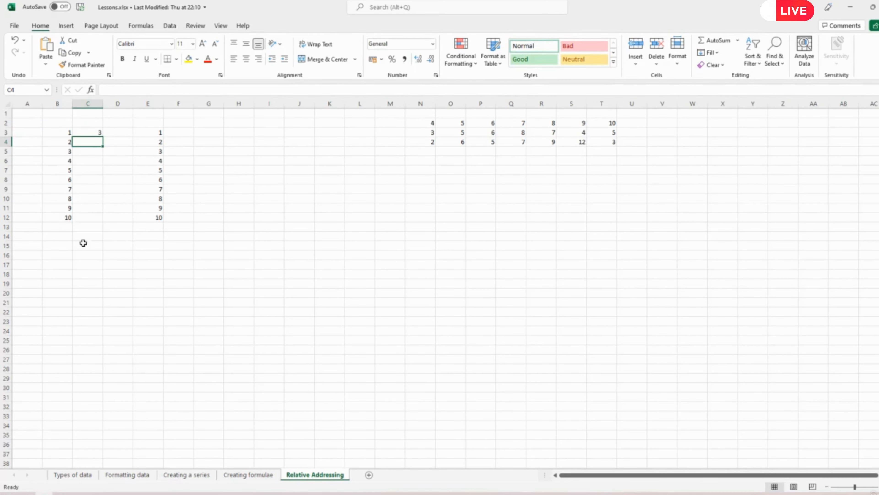
pyautogui.click(88, 131)
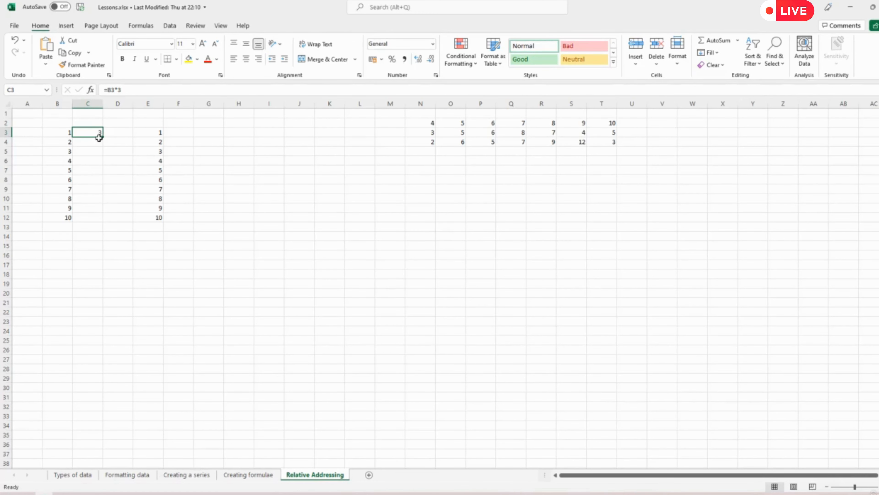
pyautogui.moveTo(102, 138); pyautogui.dragTo(103, 221)
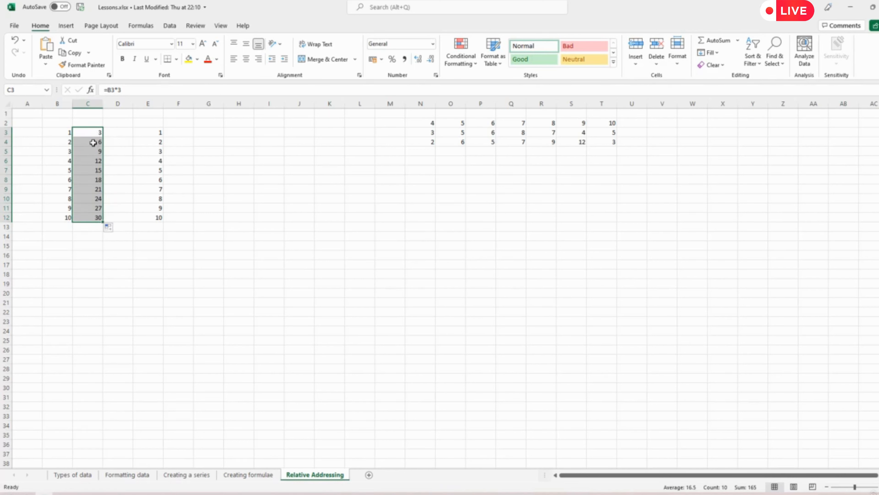
# Examine which column B cells the copied formulas in C3, C4 and C12 refer to
pyautogui.click(93, 132)
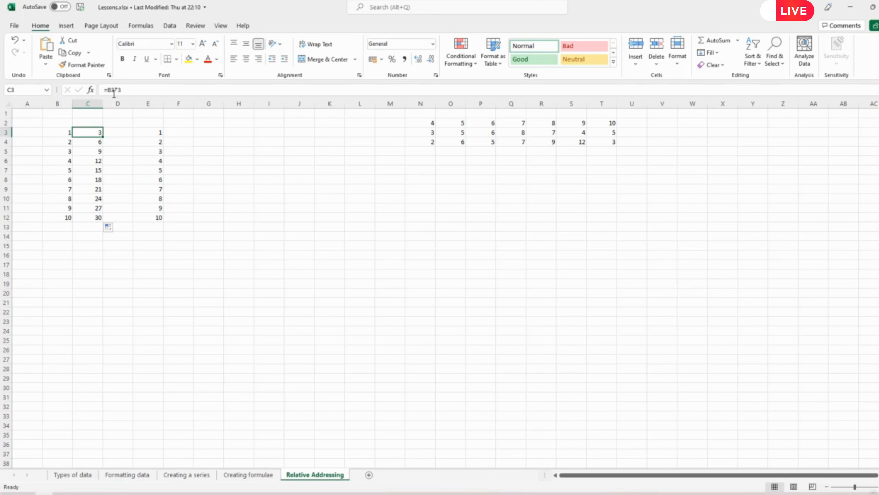
pyautogui.click(88, 142)
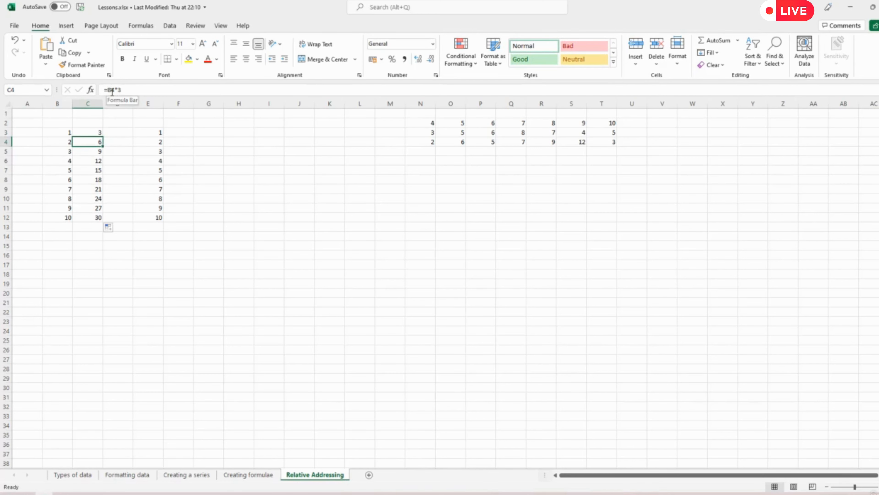
pyautogui.click(127, 90)
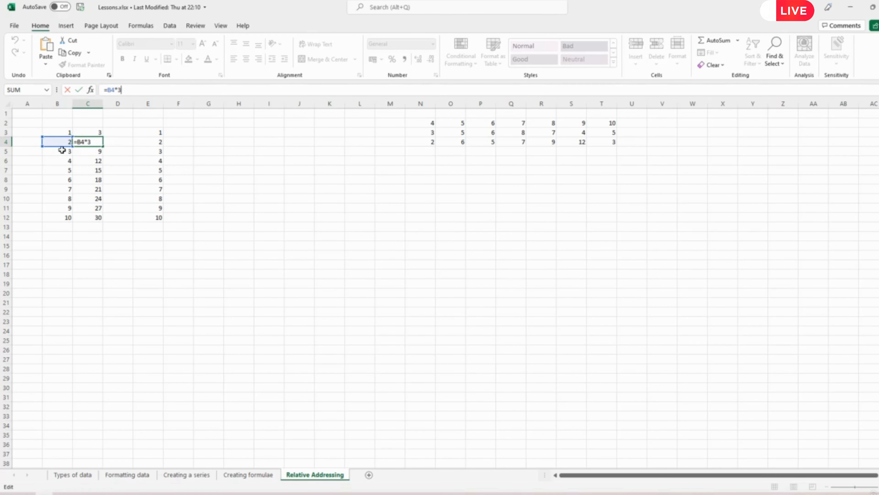
pyautogui.click(84, 151)
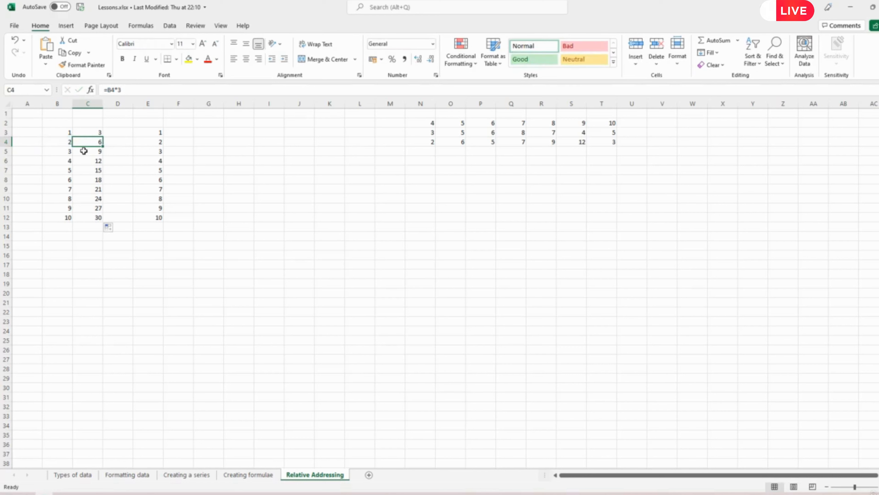
pyautogui.click(131, 89)
pyautogui.press('Escape')
pyautogui.click(98, 218)
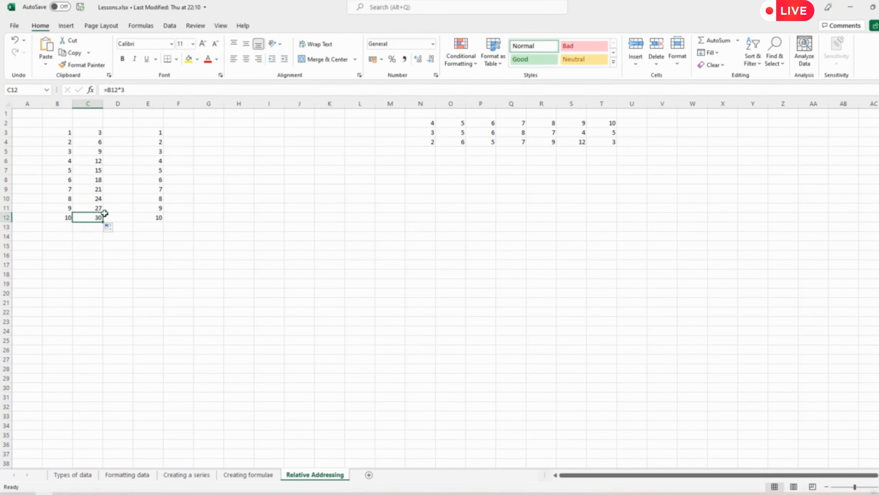
pyautogui.click(139, 90)
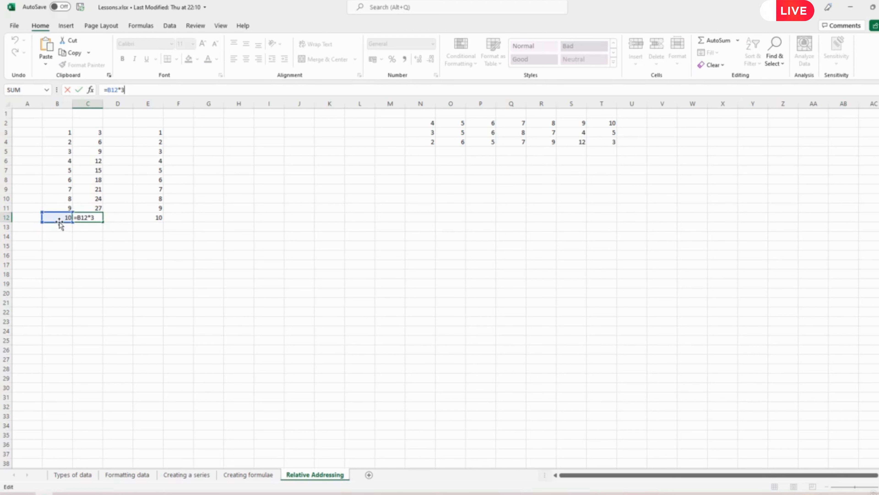
pyautogui.click(107, 243)
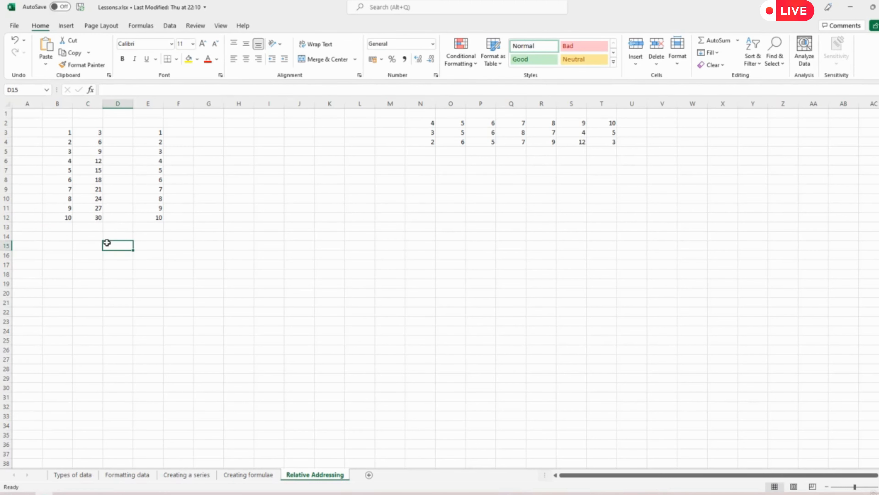
pyautogui.click(175, 130)
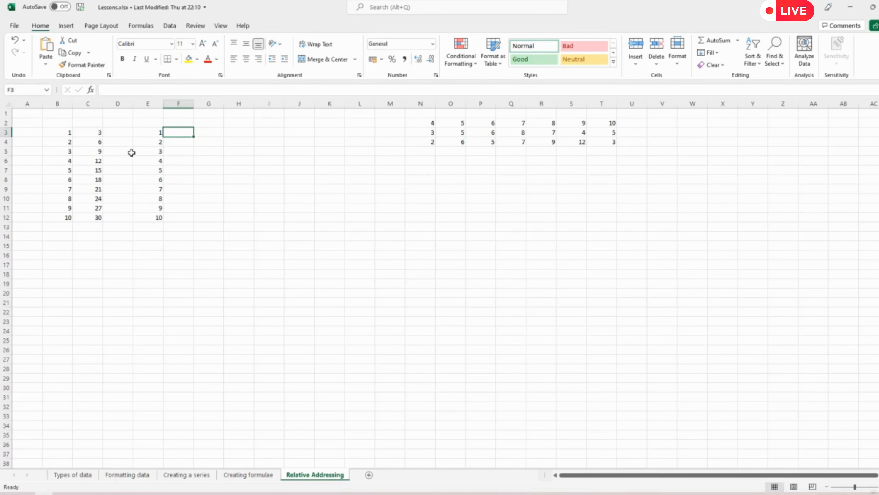
# Compare the formula in C3 with those in C4 and C12 to see how the row reference shifts
pyautogui.click(95, 133)
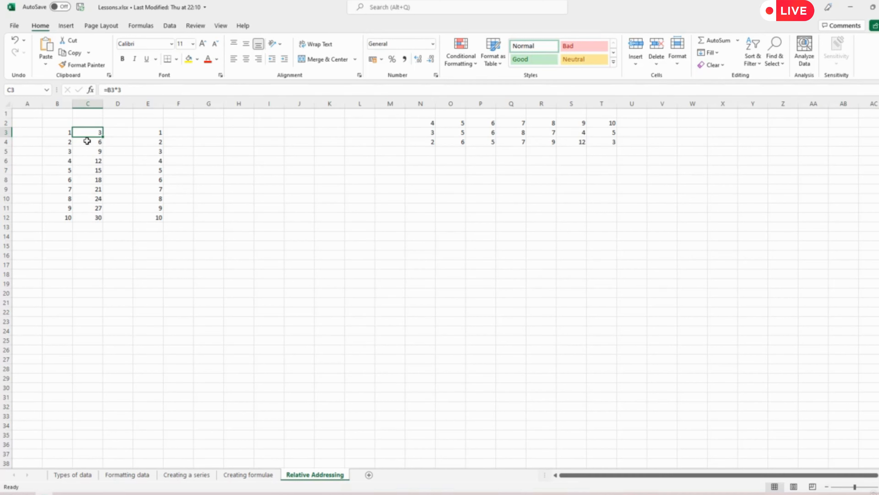
pyautogui.click(88, 141)
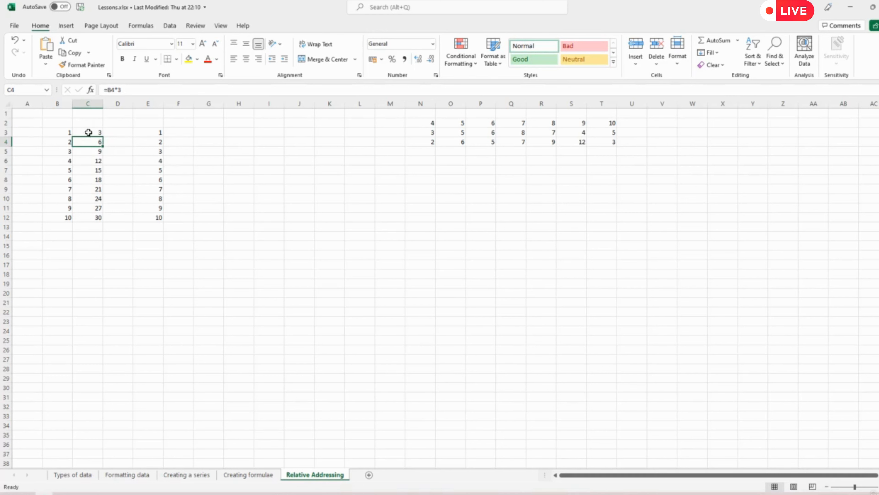
pyautogui.click(88, 132)
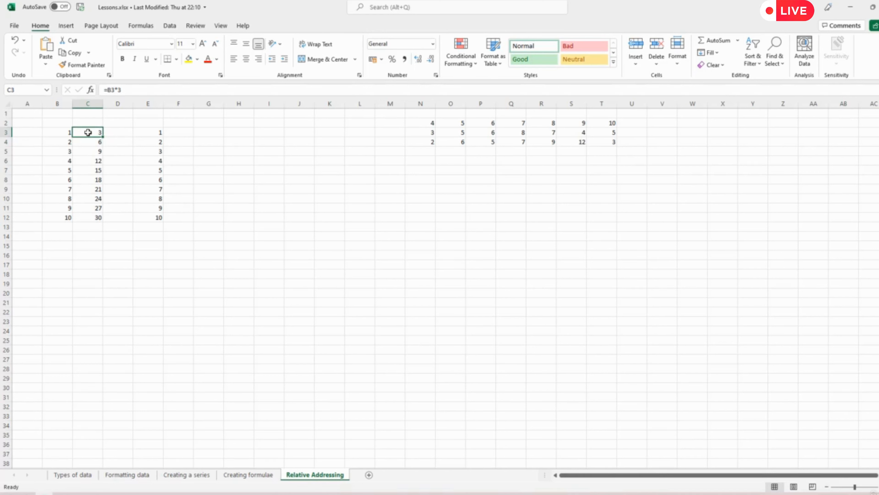
pyautogui.click(91, 217)
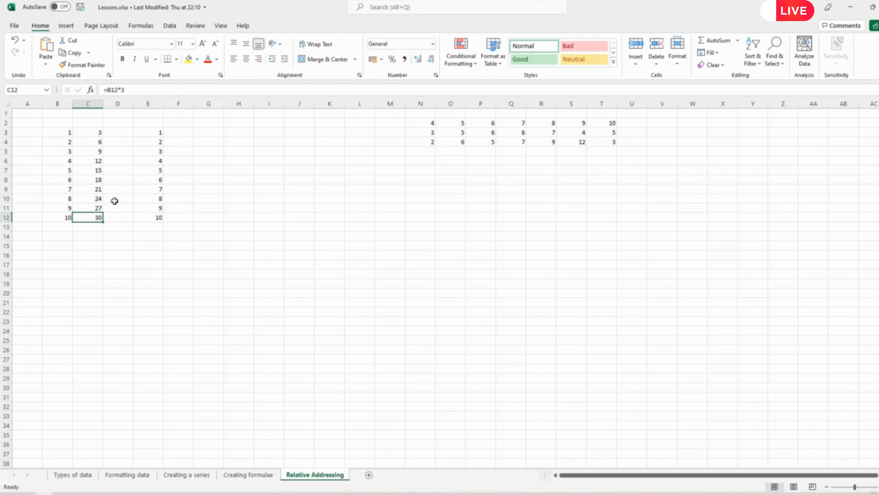
pyautogui.click(87, 132)
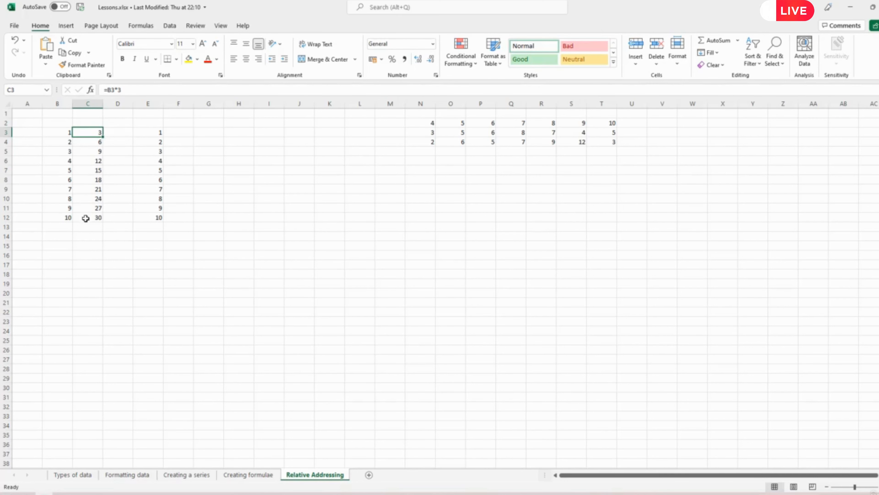
pyautogui.click(86, 218)
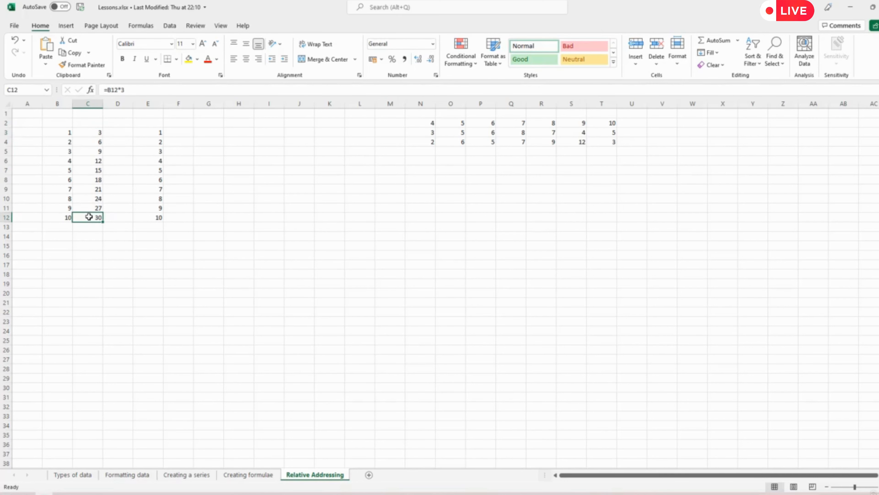
pyautogui.click(92, 133)
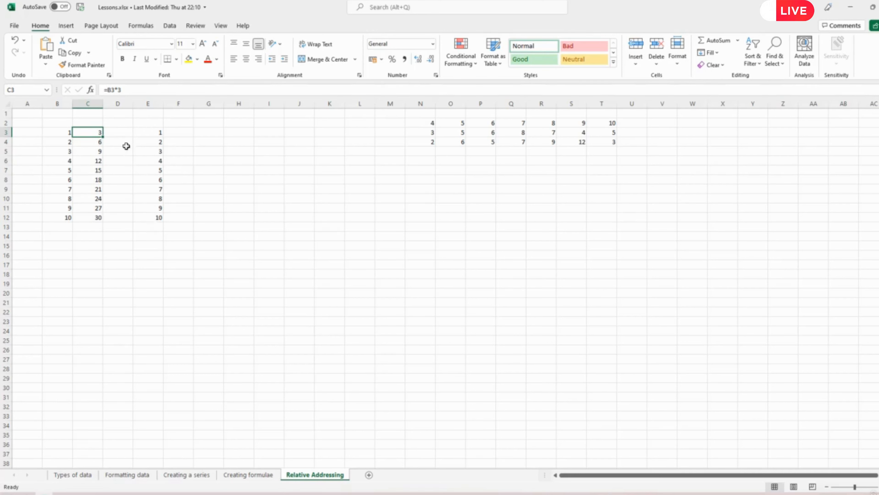
# Enter the formula =C3/E3 in D3 and fill it down to D12
pyautogui.click(118, 131)
pyautogui.write('=')
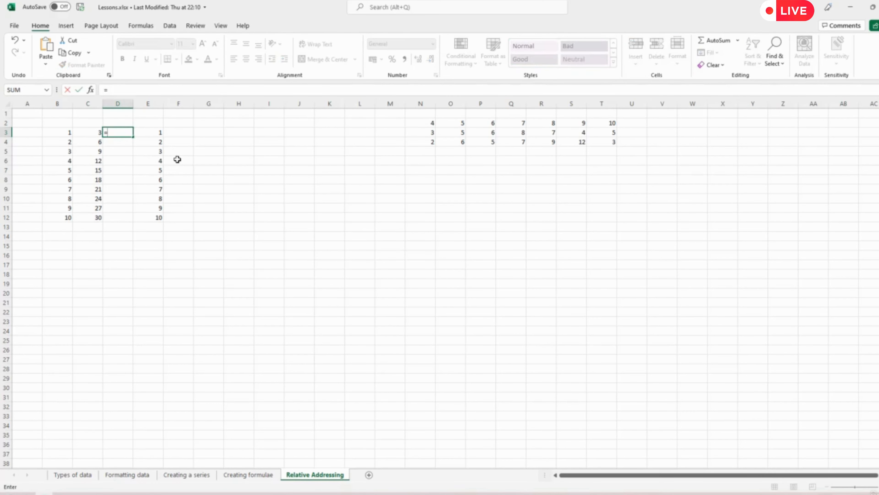
pyautogui.press('Left')
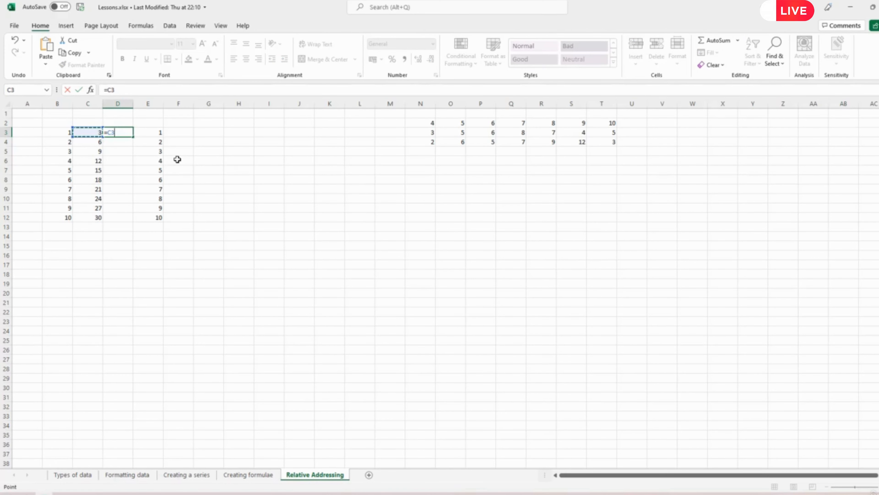
pyautogui.write('/')
pyautogui.press('Right')
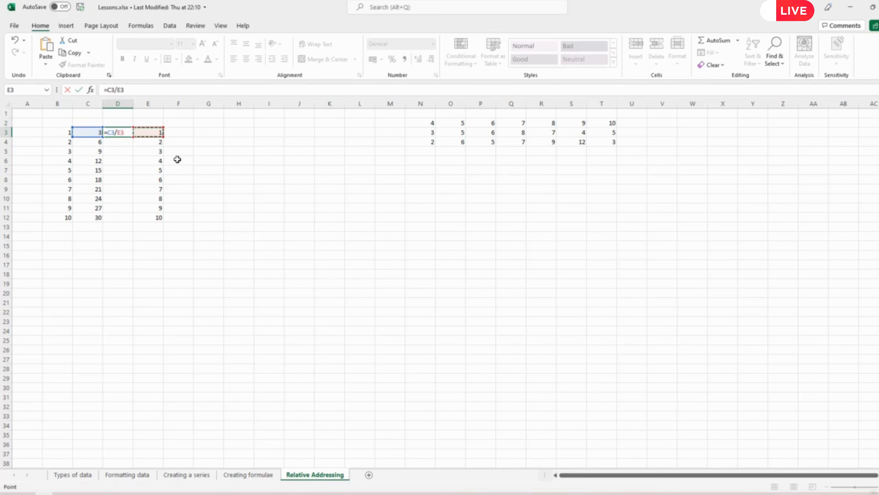
pyautogui.press('Return')
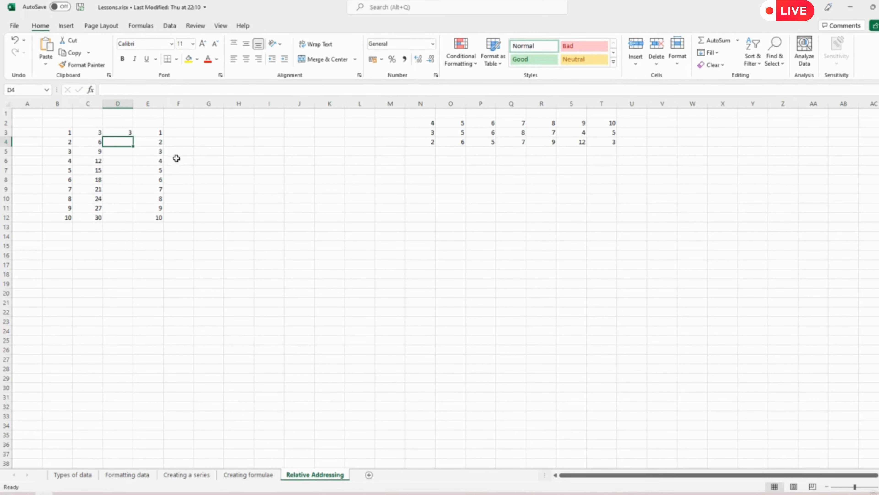
pyautogui.click(126, 132)
pyautogui.moveTo(133, 138); pyautogui.dragTo(136, 224)
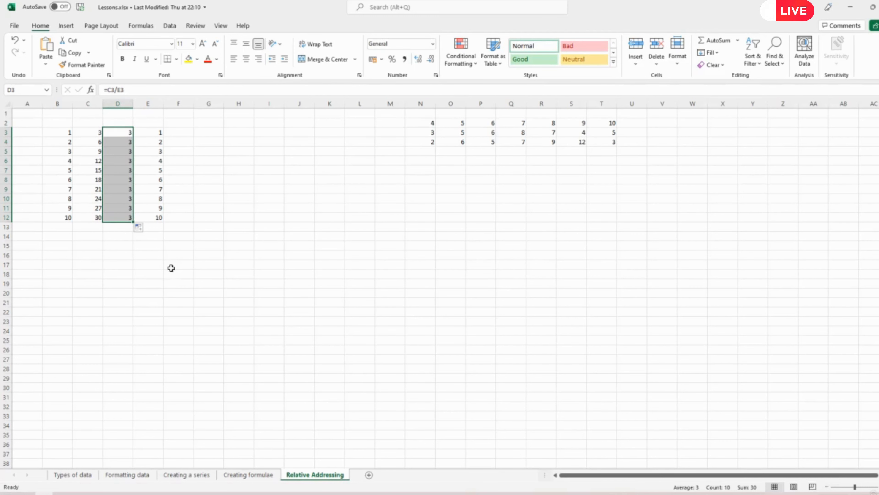
pyautogui.click(173, 264)
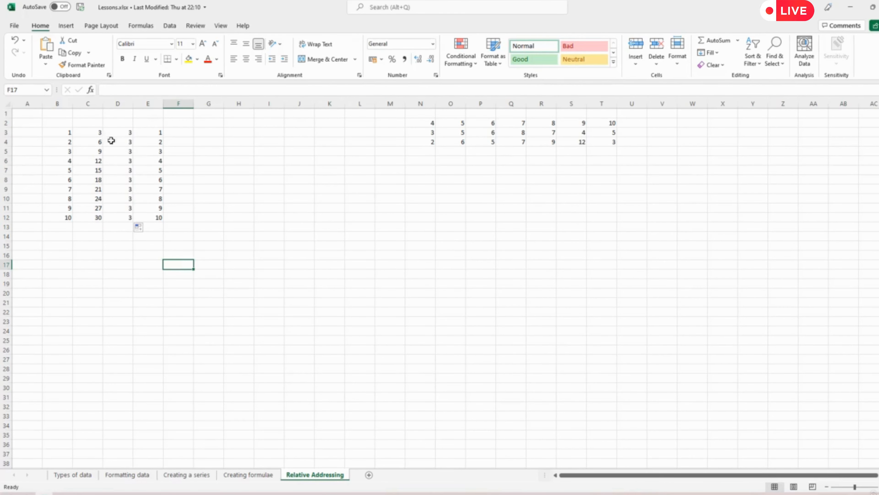
# Examine which cells the formulas in C3 and D3 refer to, leaving both formulas as they are
pyautogui.click(89, 132)
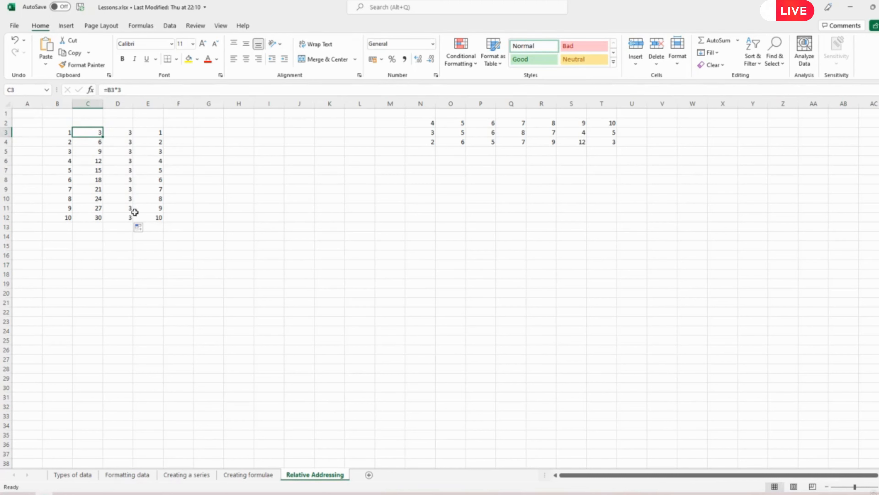
pyautogui.click(132, 91)
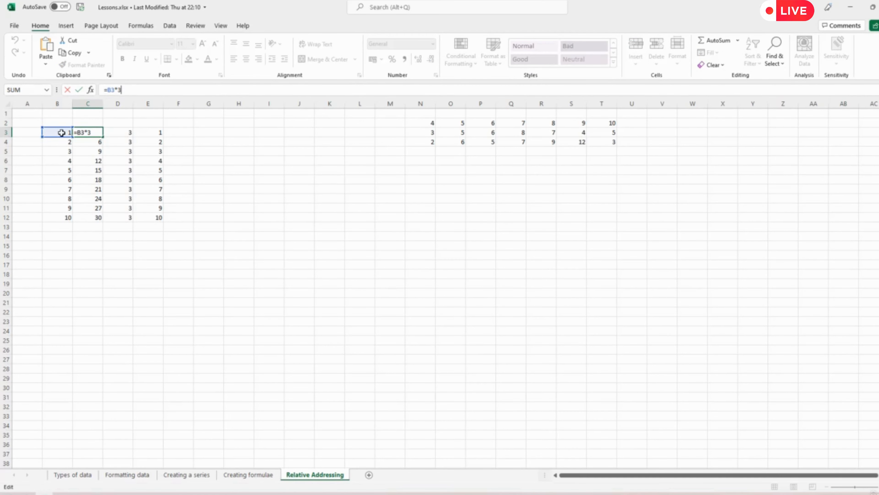
pyautogui.click(122, 133)
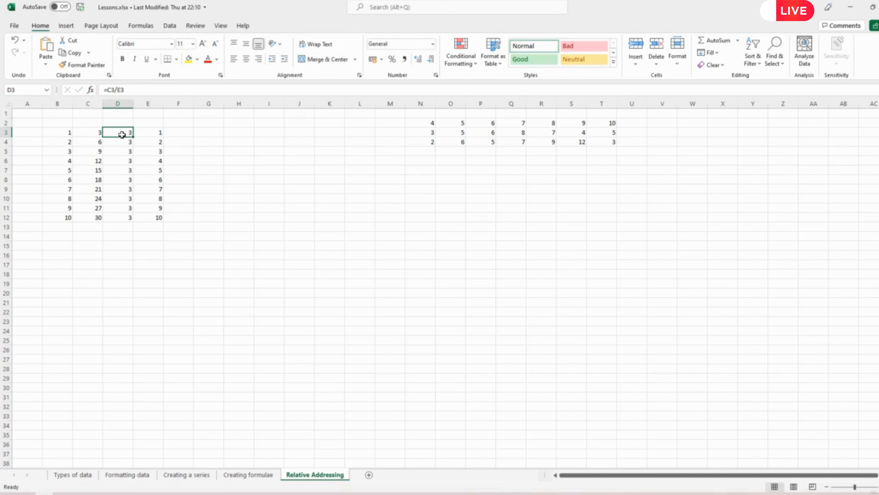
pyautogui.click(132, 91)
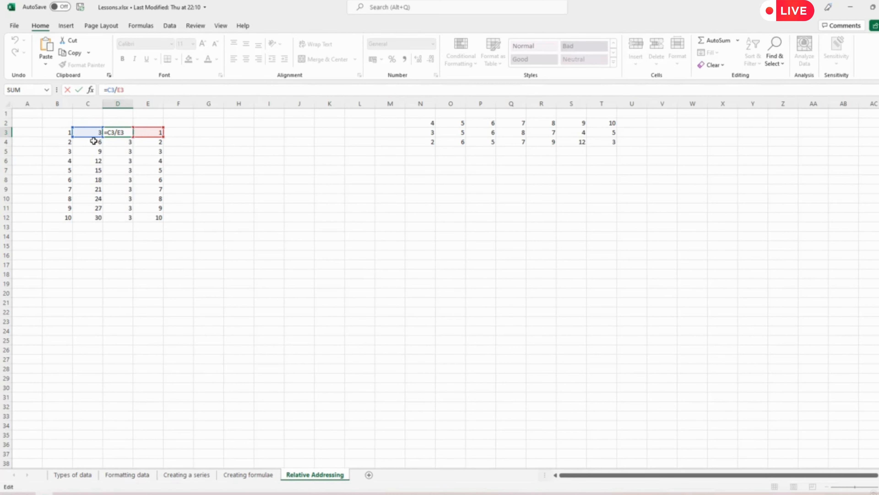
pyautogui.click(191, 210)
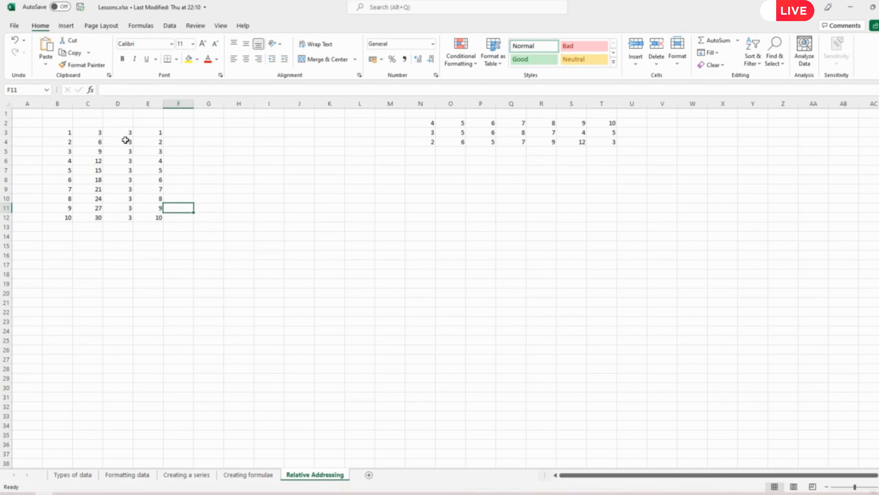
# Change the divisors in column E by setting E4 to 3 and E5 to 6
pyautogui.click(155, 142)
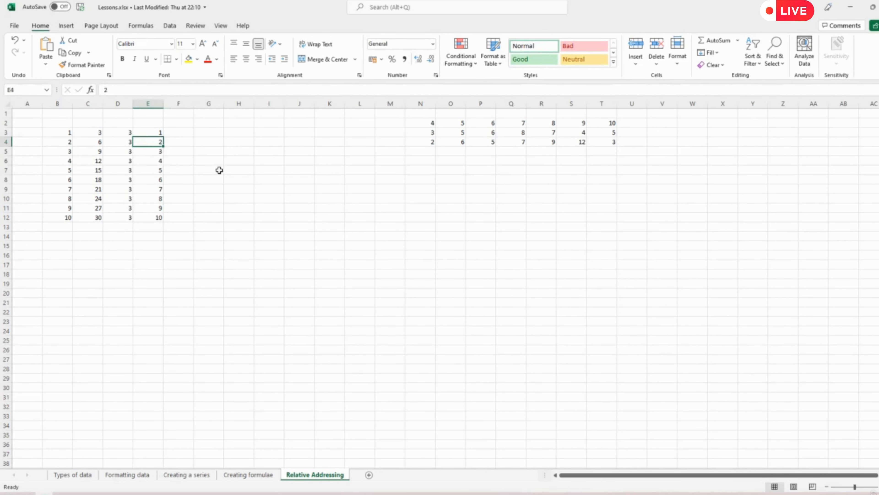
pyautogui.write('3')
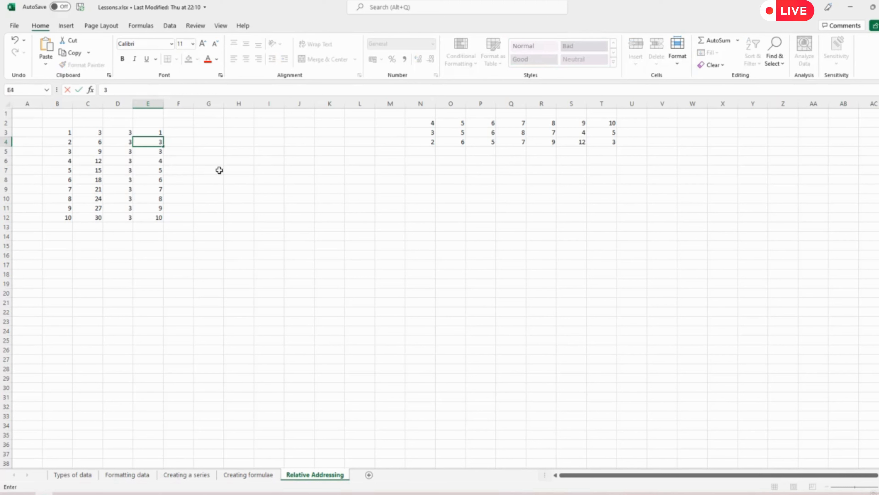
pyautogui.press('Return')
pyautogui.write('6')
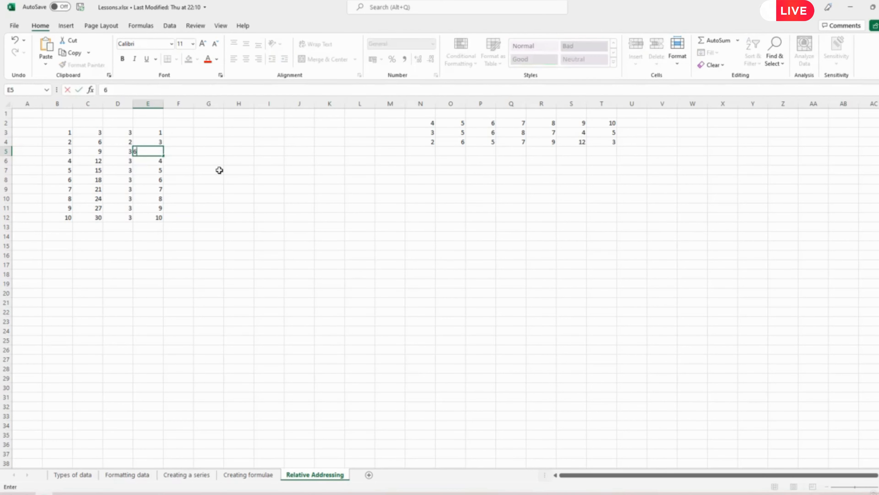
pyautogui.press('Return')
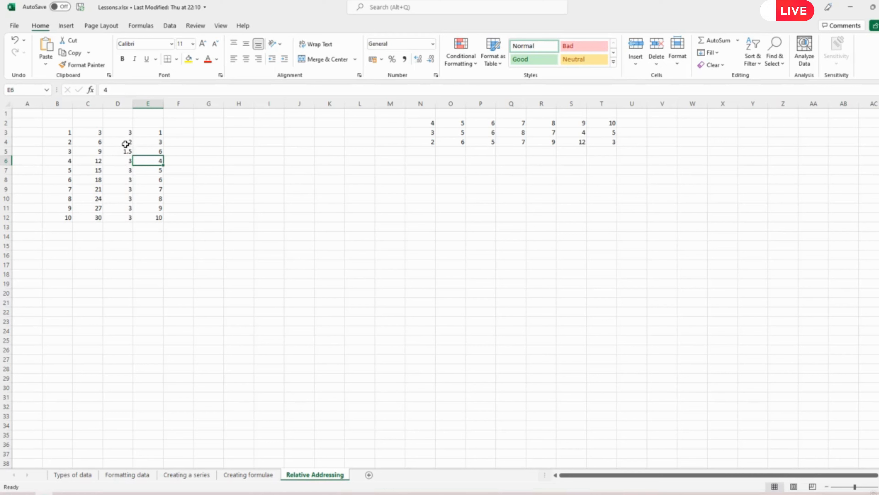
# Change the source numbers in column B by setting B9 to 17 and B12 to 100
pyautogui.click(69, 190)
pyautogui.write('1')
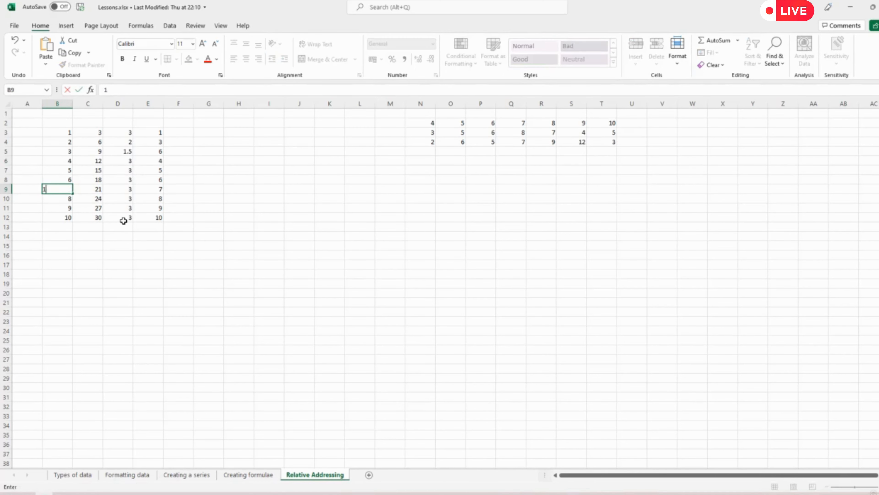
pyautogui.press('Return')
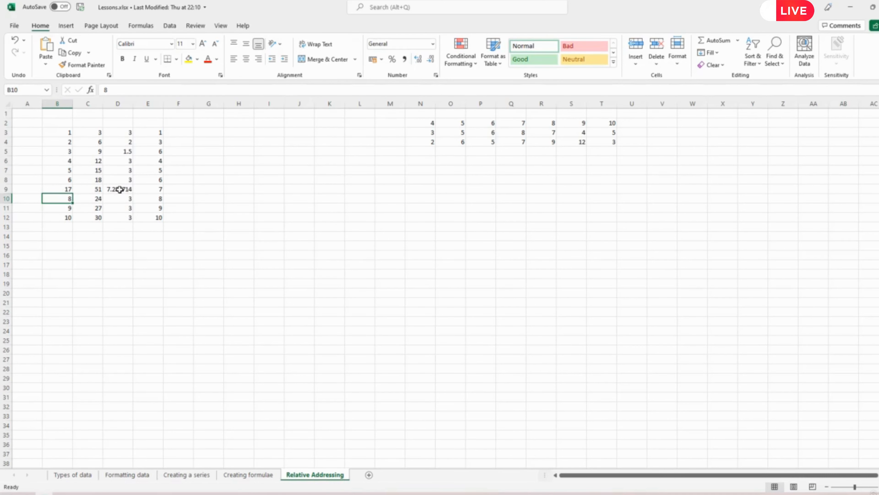
pyautogui.click(69, 216)
pyautogui.write('100')
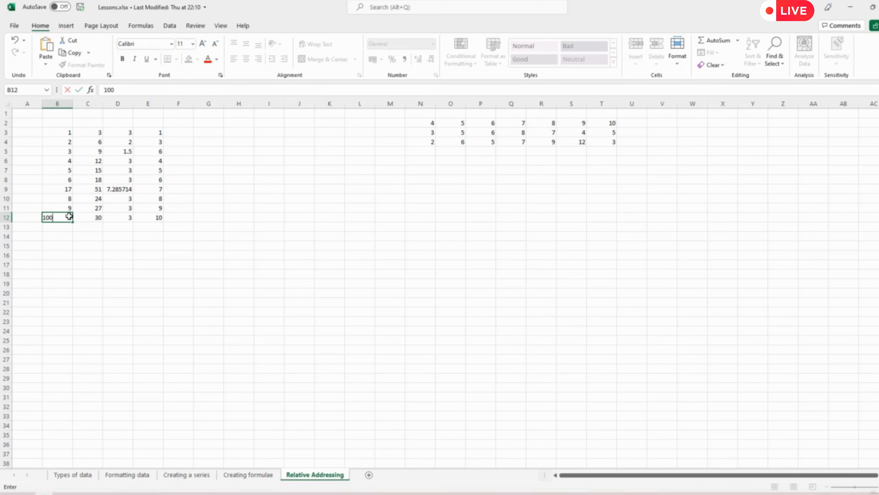
pyautogui.press('Return')
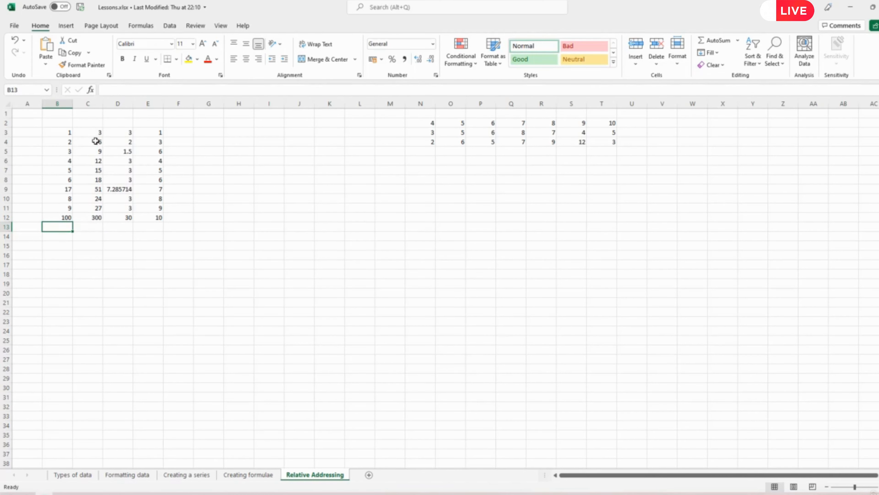
# Review the original formulas in C3 and D3 at the head of the two calculated columns
pyautogui.click(90, 133)
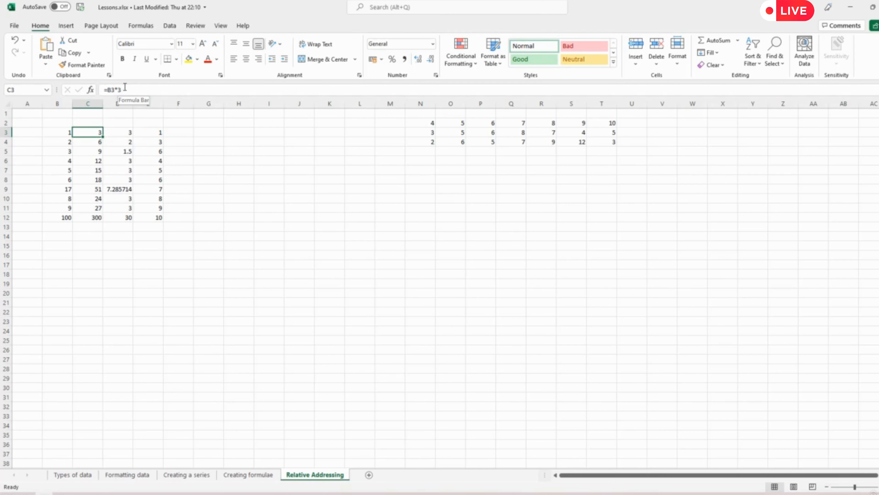
pyautogui.moveTo(122, 138); pyautogui.dragTo(92, 133)
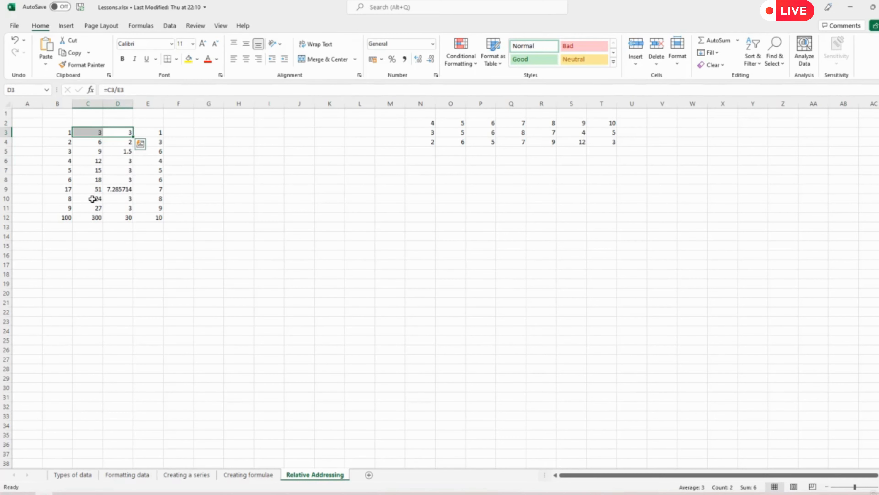
# Enter the formula =N2*N3+N4 in N5, below the first column of the horizontal number block
pyautogui.click(427, 152)
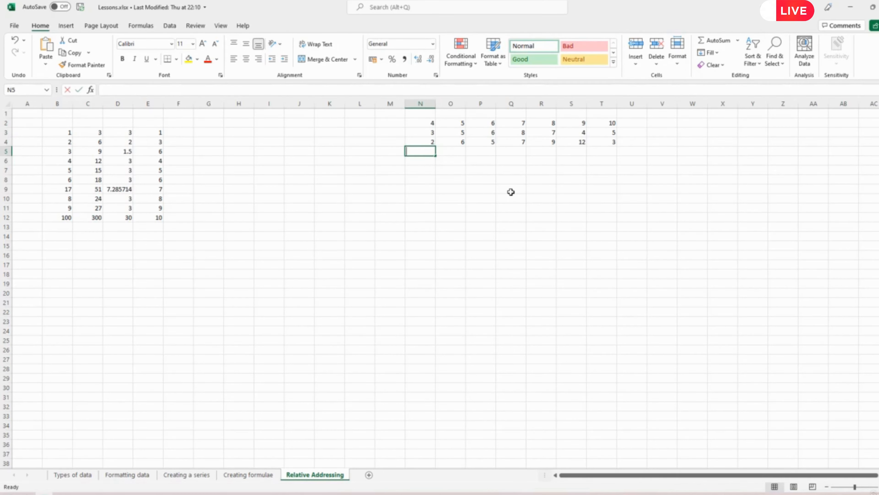
pyautogui.write('=')
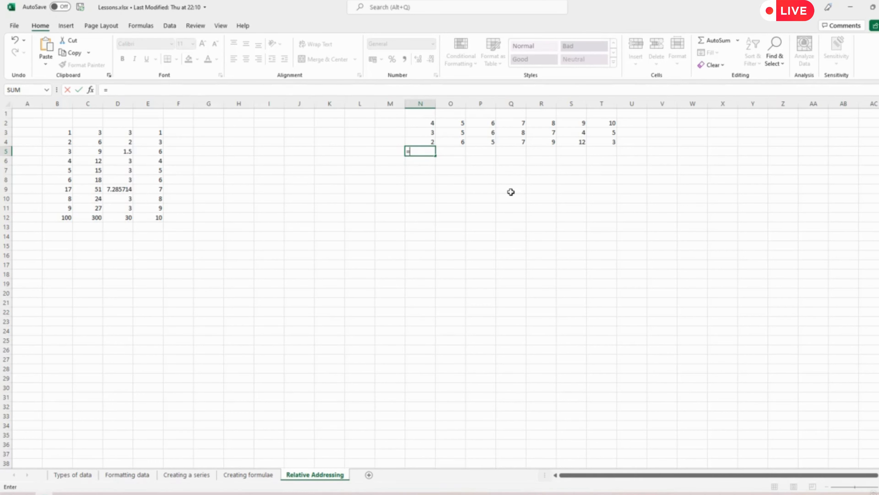
pyautogui.press('Up')
pyautogui.press('Up')
pyautogui.press('Up')
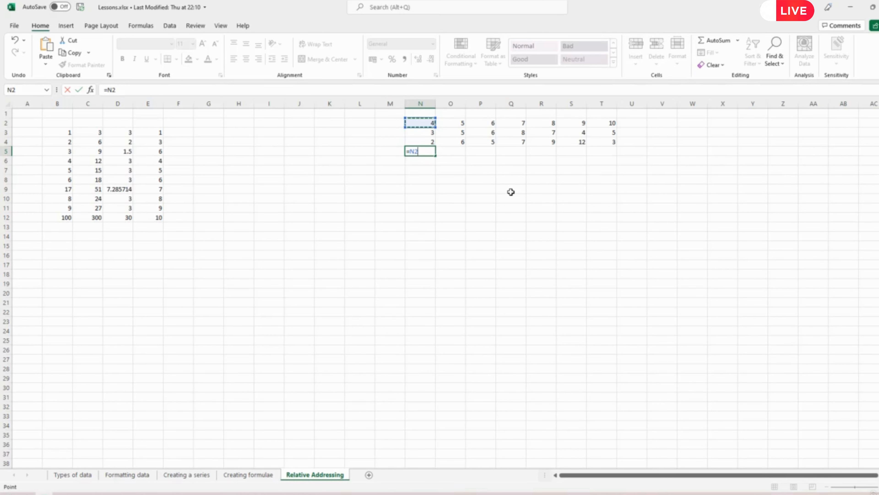
pyautogui.write('*')
pyautogui.press('Up')
pyautogui.press('Up')
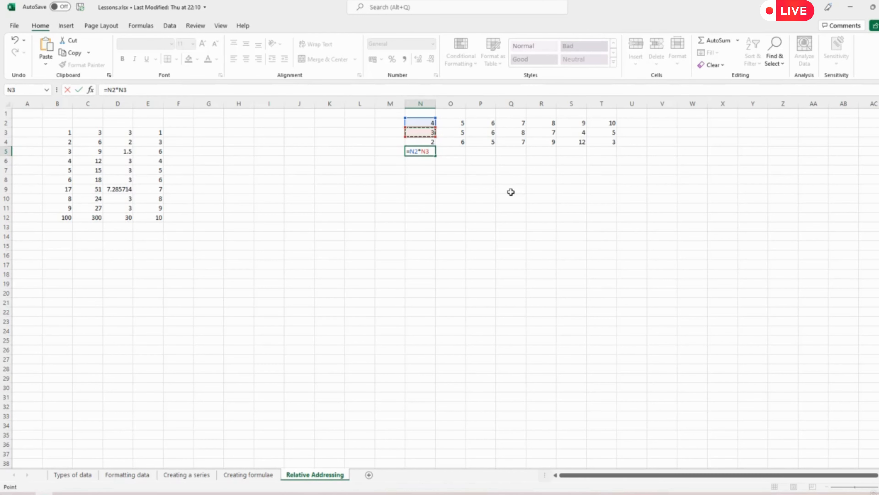
pyautogui.write('+')
pyautogui.press('Up')
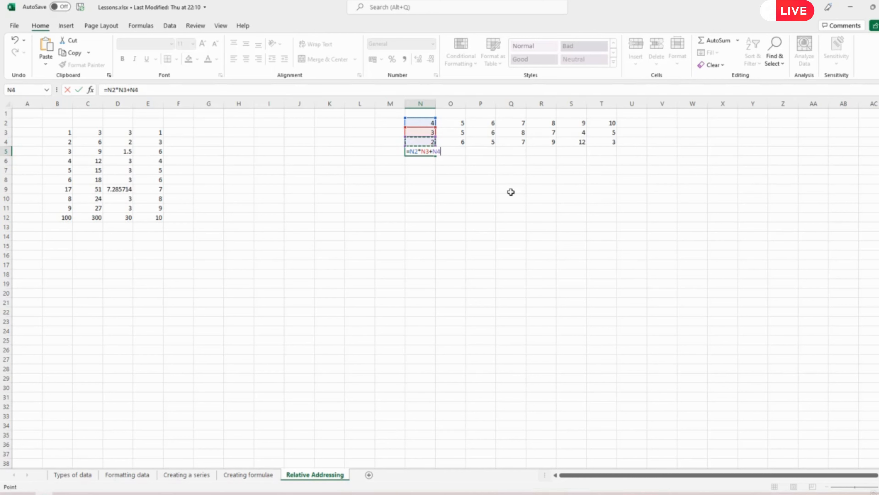
pyautogui.press('Return')
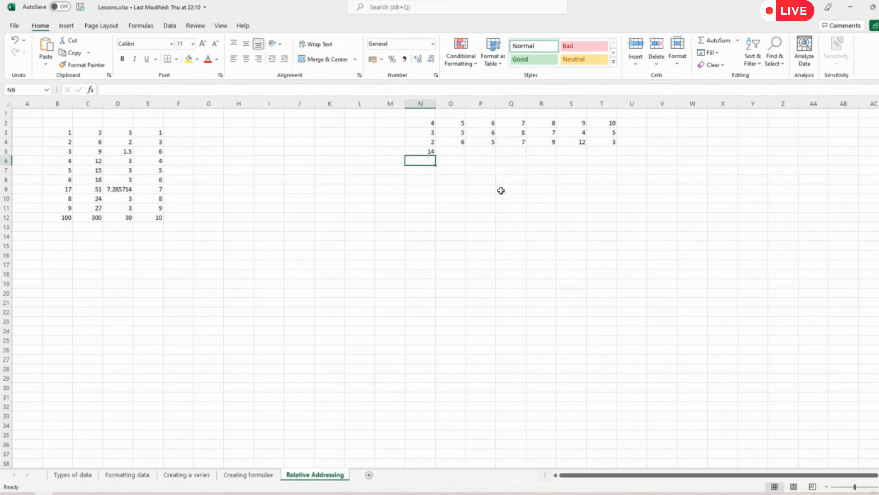
# Fill the N5 formula across the row to T5
pyautogui.click(426, 150)
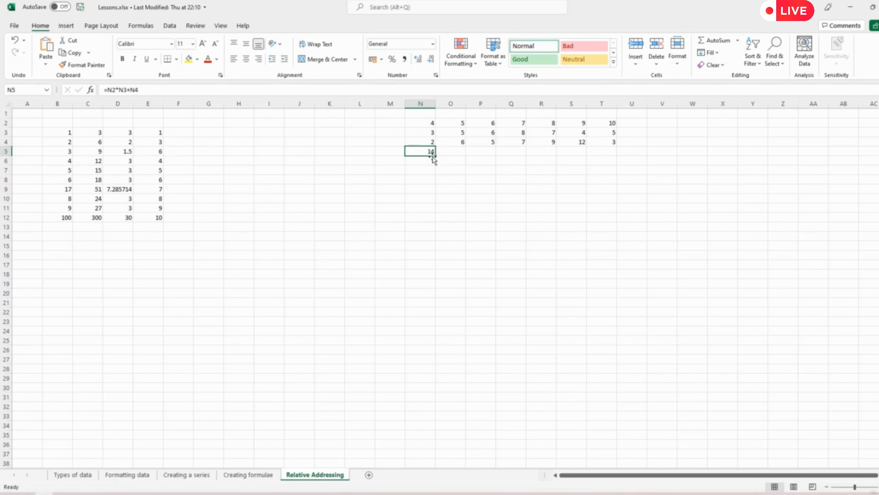
pyautogui.moveTo(436, 155); pyautogui.dragTo(620, 155)
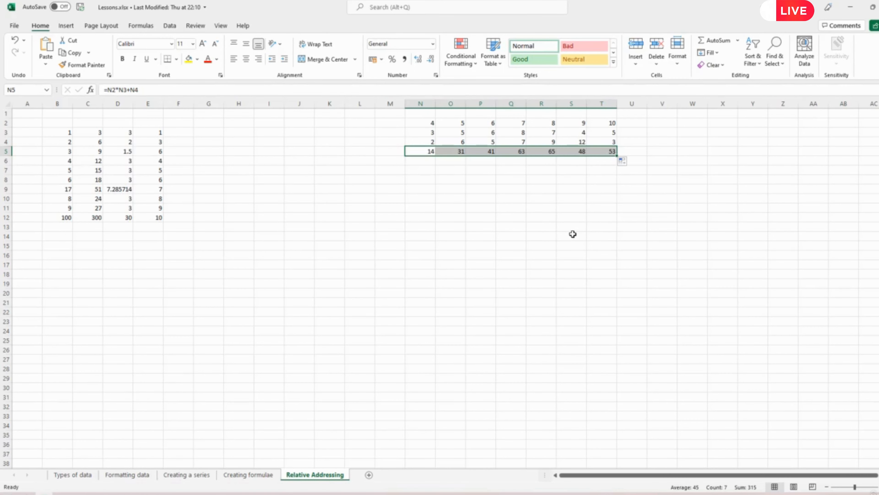
pyautogui.click(581, 218)
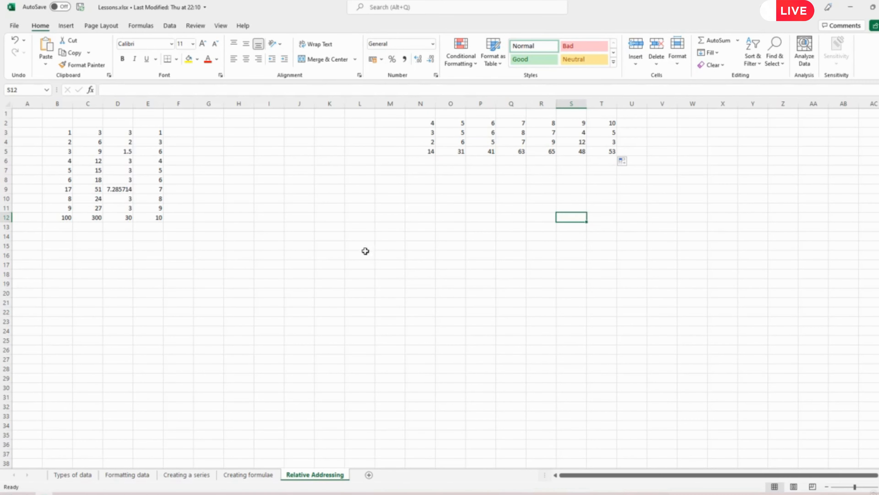
# Check the formulas in N5 through R5 one by one to see how their column references shift
pyautogui.click(426, 151)
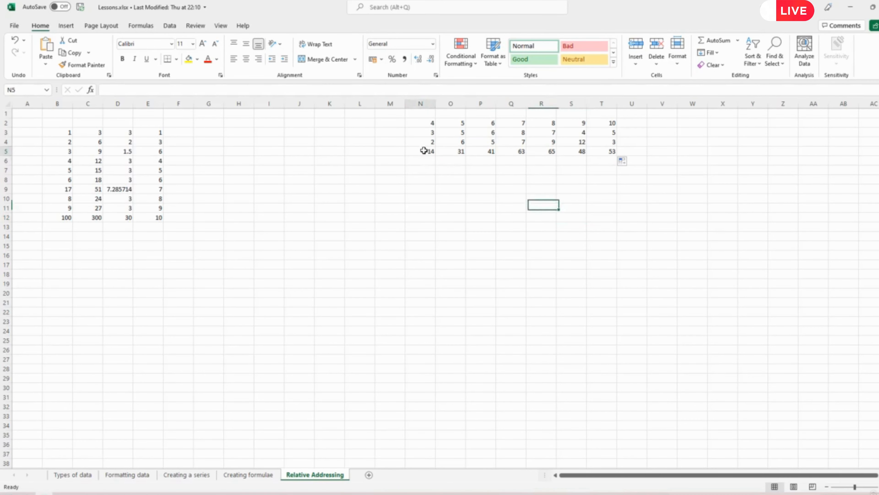
pyautogui.click(455, 149)
pyautogui.click(488, 150)
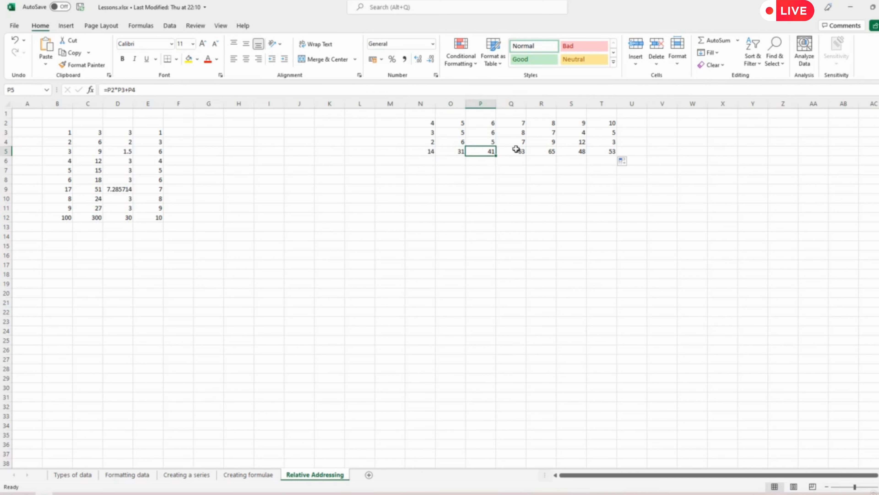
pyautogui.click(516, 149)
pyautogui.click(546, 152)
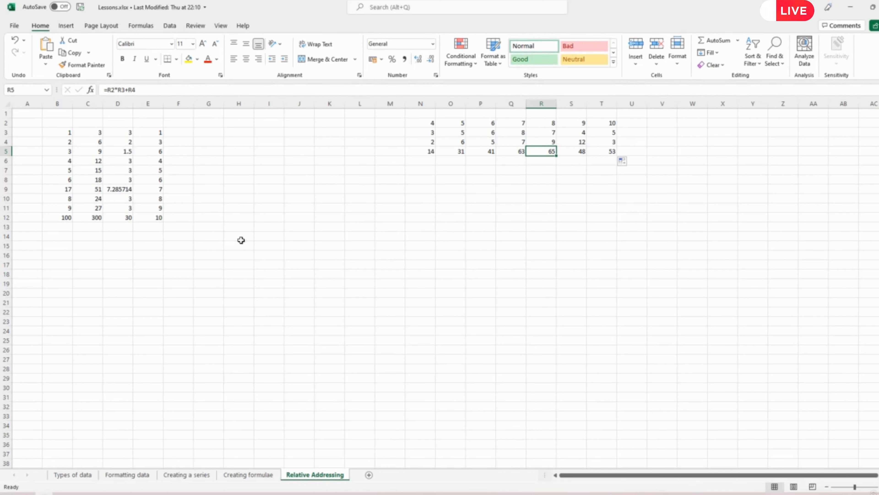
# Enter the formula =N2+N3*N4 in N7
pyautogui.click(430, 168)
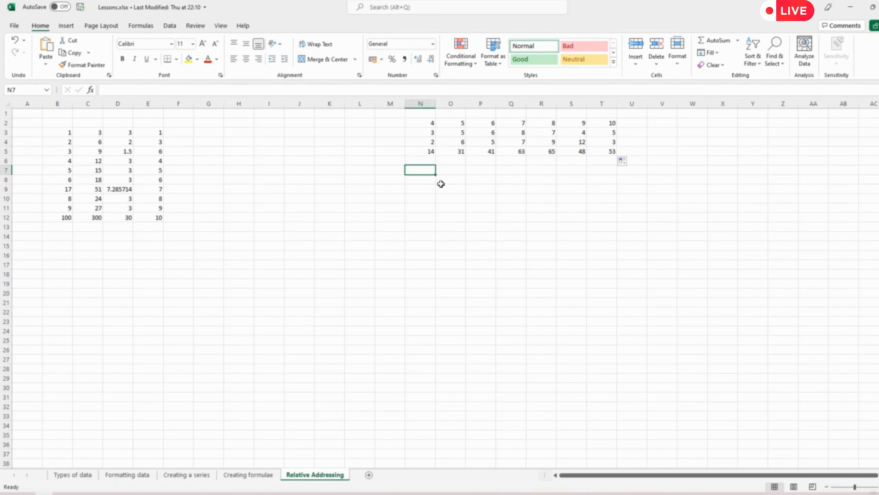
pyautogui.write('=')
pyautogui.press('Up')
pyautogui.press('Up')
pyautogui.press('Up')
pyautogui.press('Up')
pyautogui.press('Up')
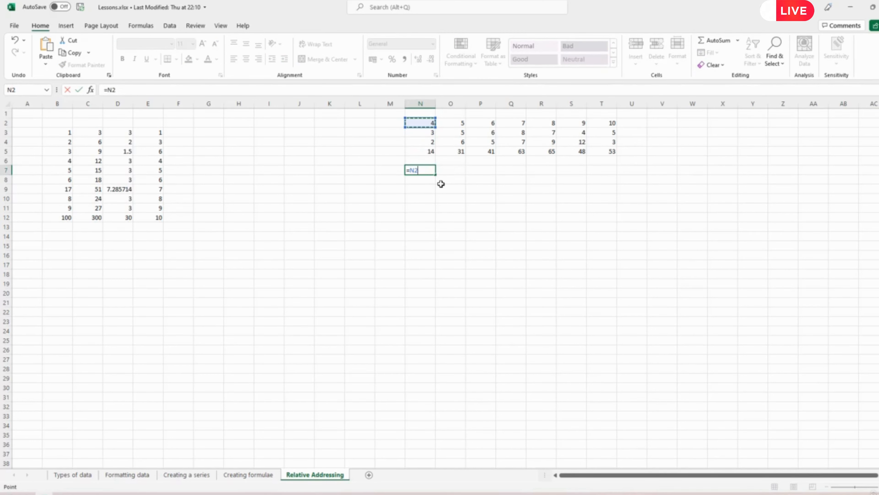
pyautogui.write('+')
pyautogui.click(421, 133)
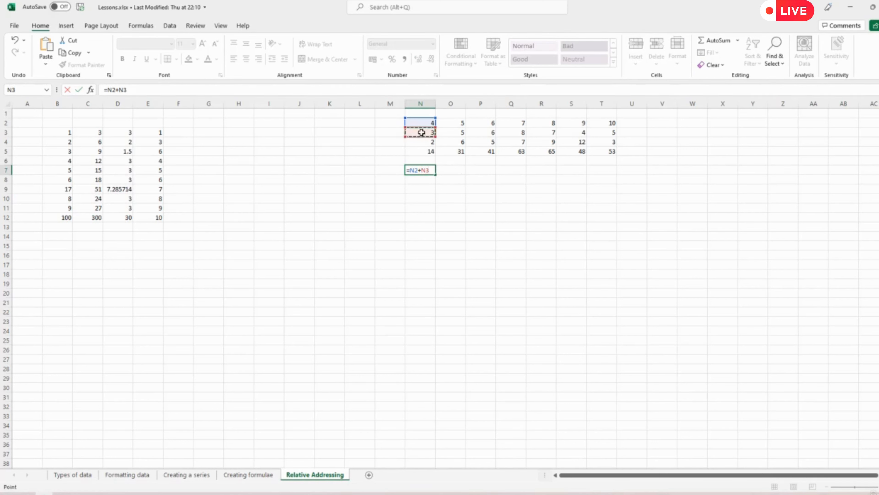
pyautogui.write('*')
pyautogui.click(419, 141)
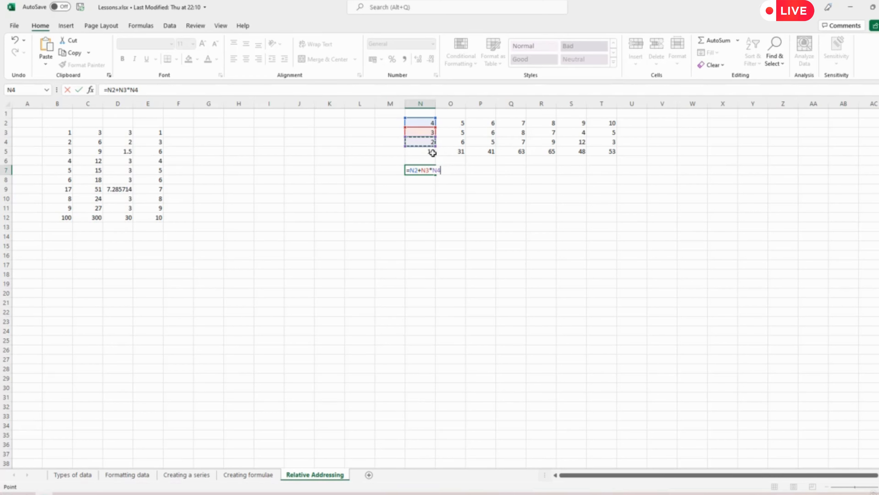
pyautogui.press('Return')
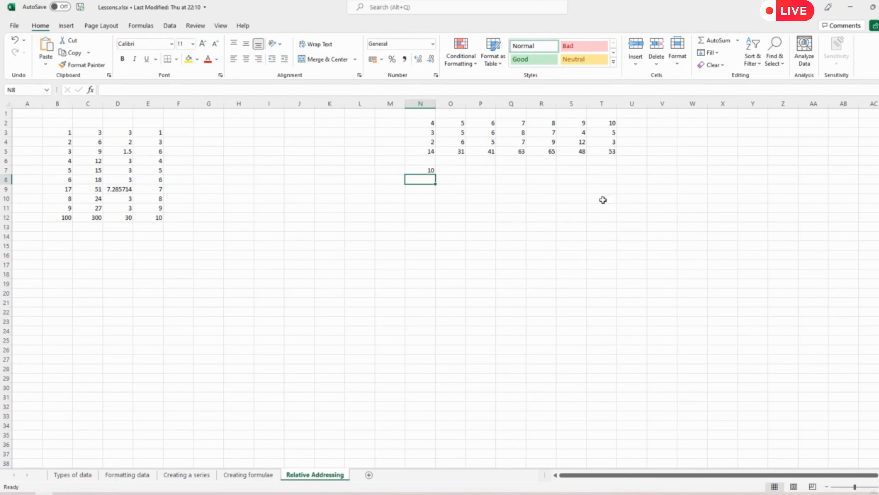
# Fill the N7 formula across the row to T7 and reselect N7
pyautogui.click(430, 170)
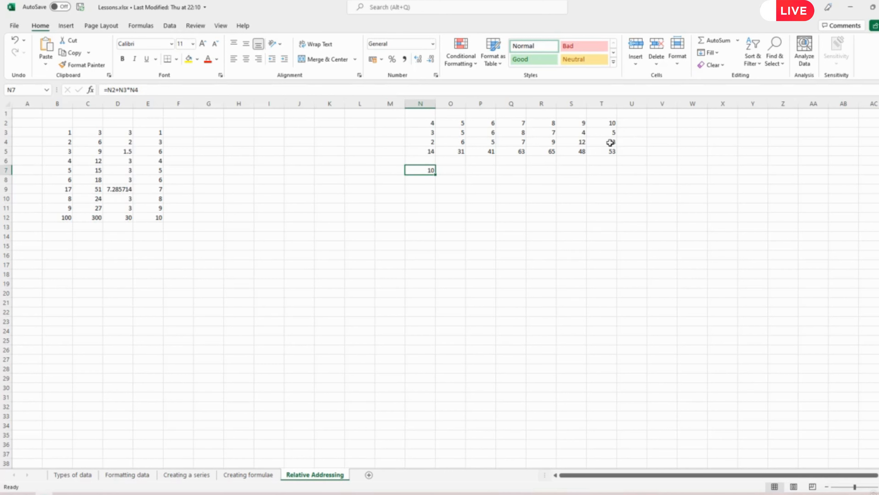
pyautogui.moveTo(435, 174); pyautogui.dragTo(626, 176)
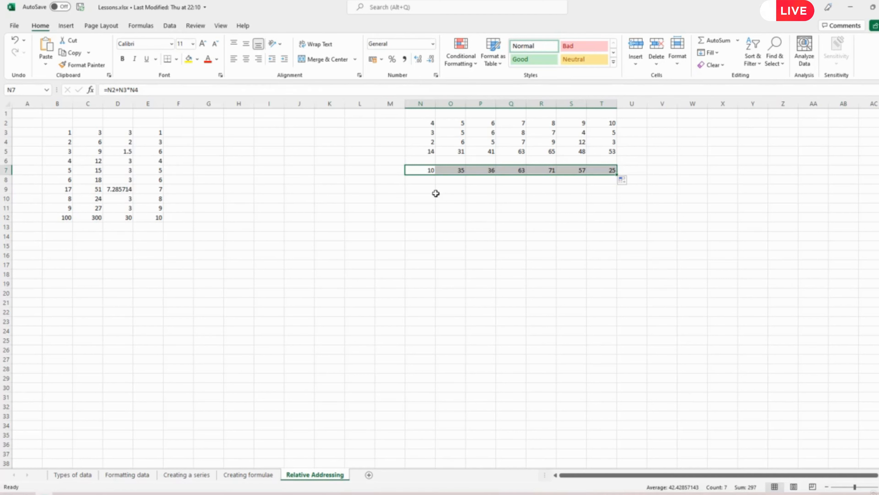
pyautogui.click(417, 168)
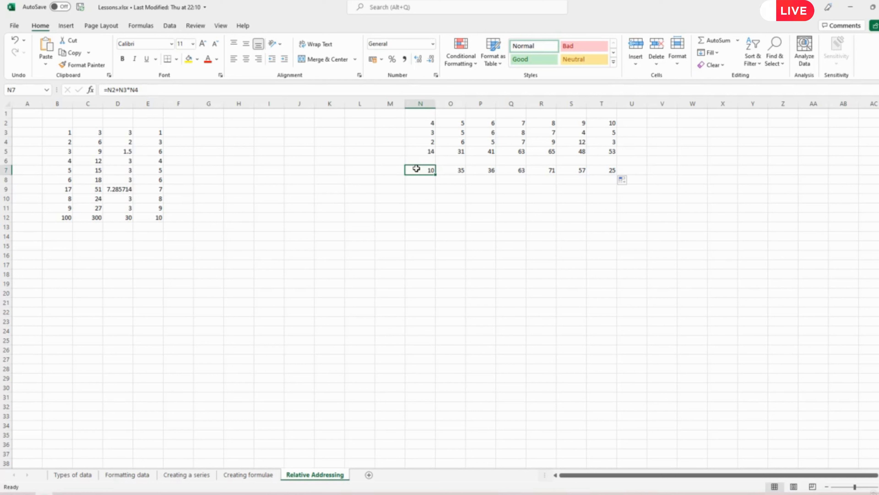
# Enter the letters B, I, D, M, A and S down cells N11 to N16
pyautogui.click(427, 208)
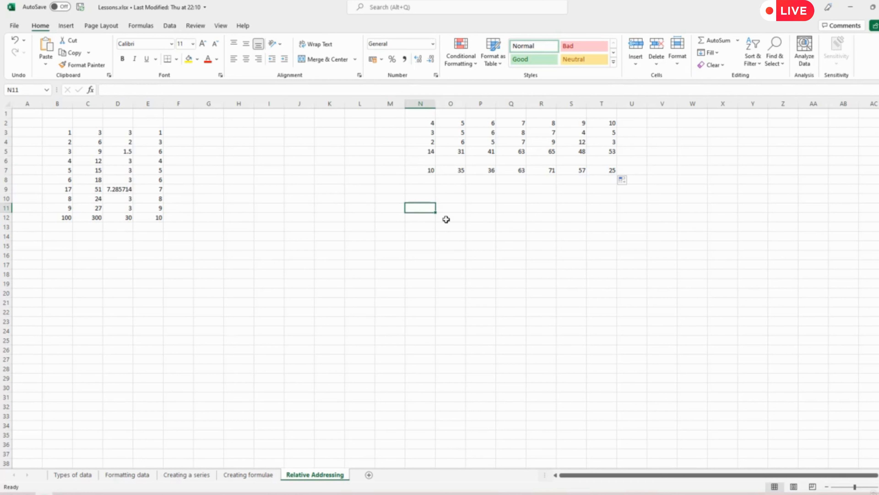
pyautogui.write('B')
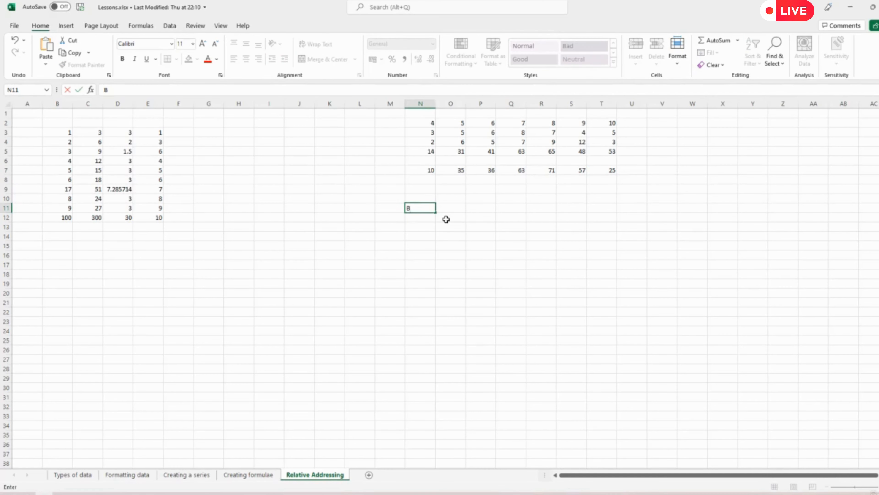
pyautogui.press('Return')
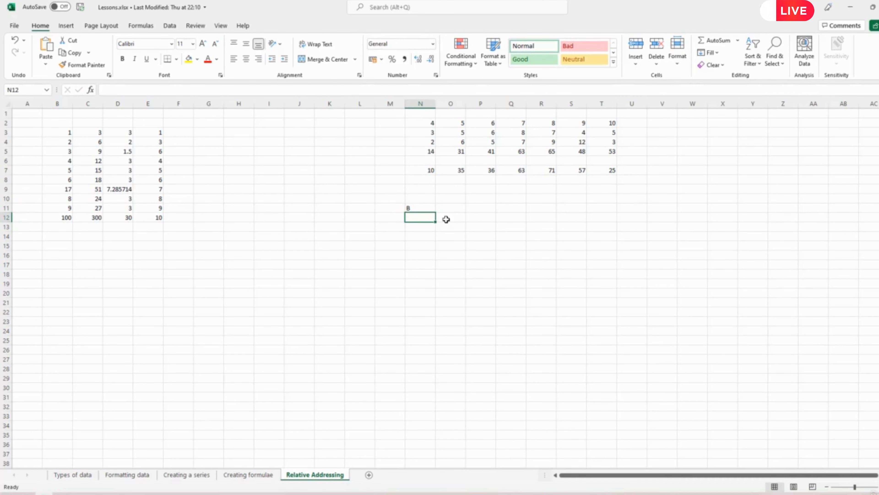
pyautogui.write('I')
pyautogui.press('Return')
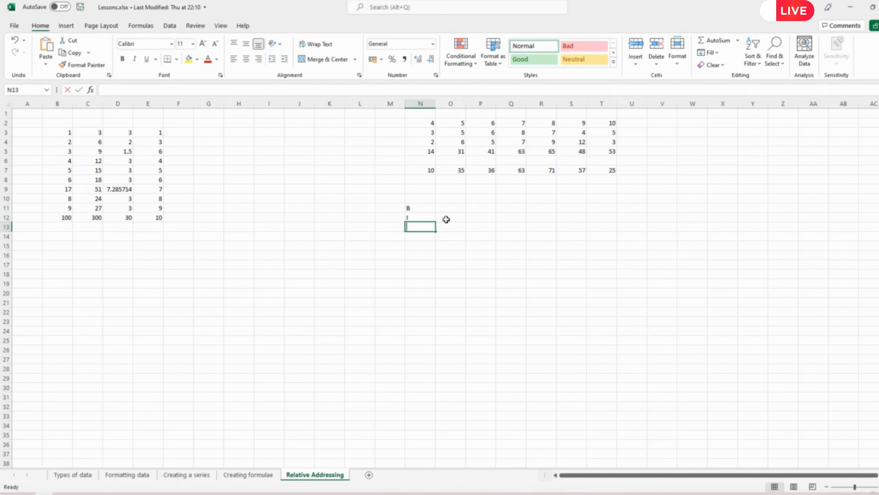
pyautogui.write('D')
pyautogui.press('Return')
pyautogui.write('M')
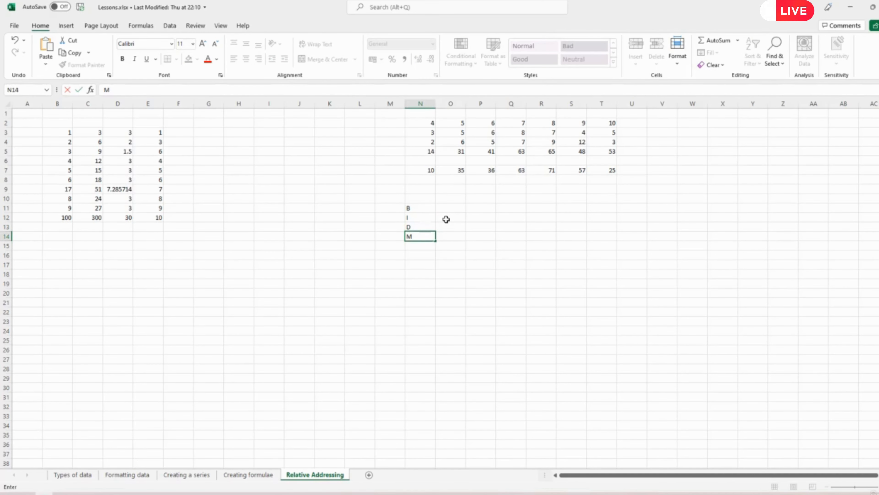
pyautogui.press('Return')
pyautogui.write('A')
pyautogui.press('Return')
pyautogui.write('S')
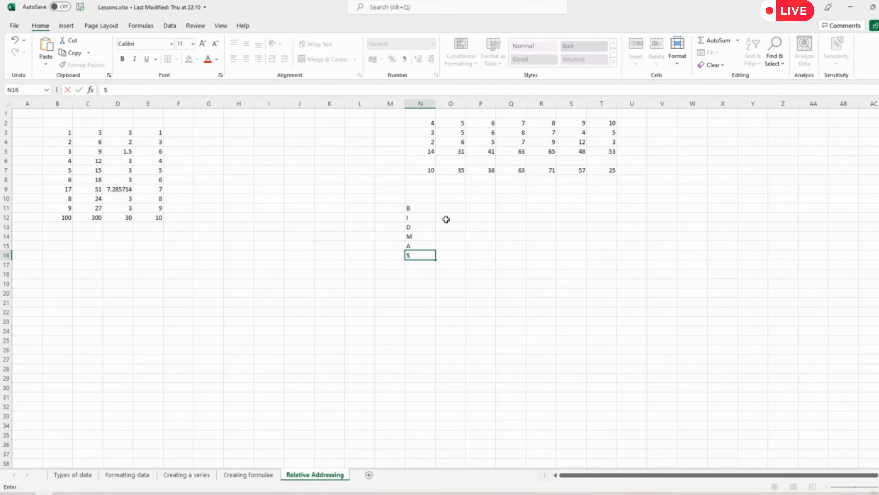
pyautogui.press('Tab')
# Enter Brackets, Indices and Division in O11 to O13 beside the first three letters
pyautogui.press('Up')
pyautogui.press('Up')
pyautogui.press('Up')
pyautogui.press('Up')
pyautogui.press('Up')
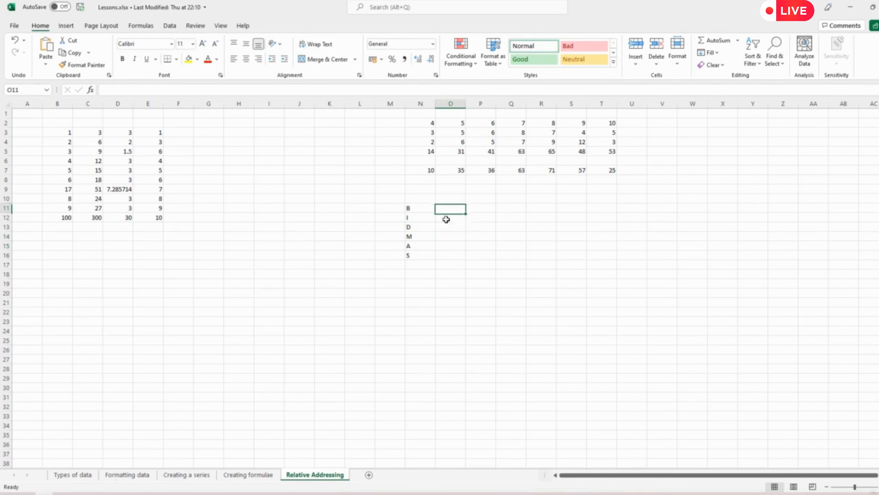
pyautogui.press('F2')
pyautogui.write('Brackets')
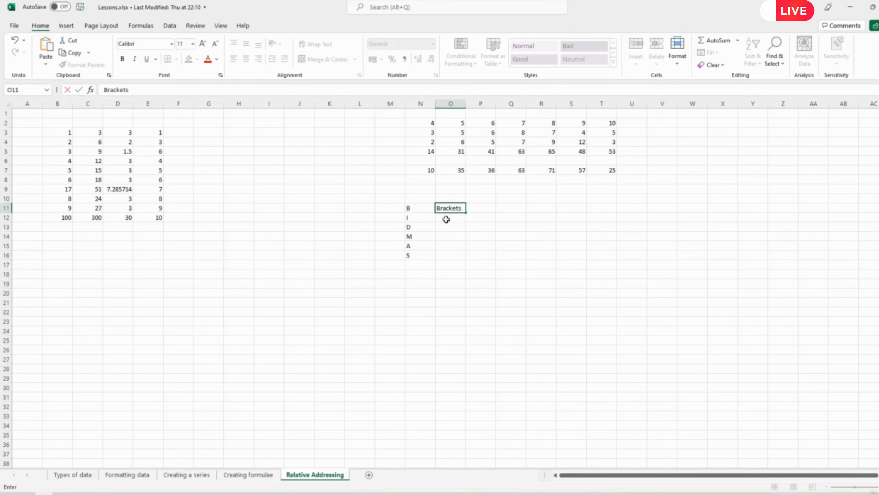
pyautogui.press('Return')
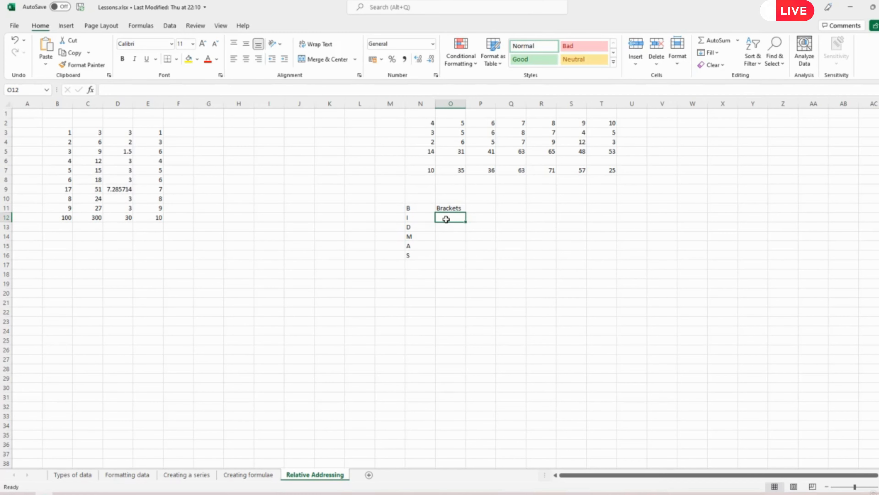
pyautogui.write('Indices')
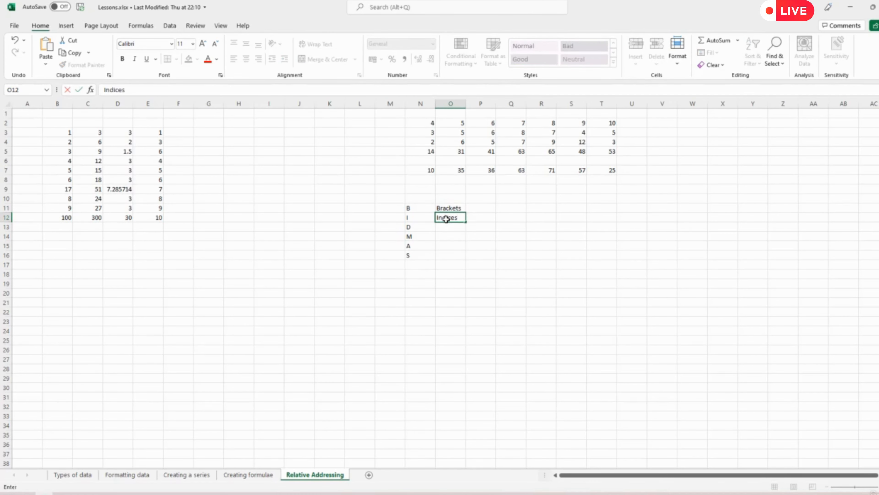
pyautogui.press('Return')
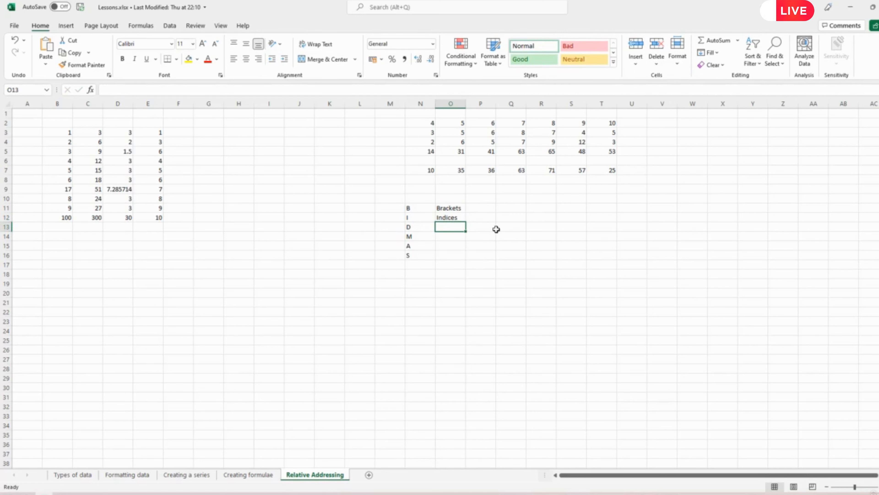
pyautogui.write('Division')
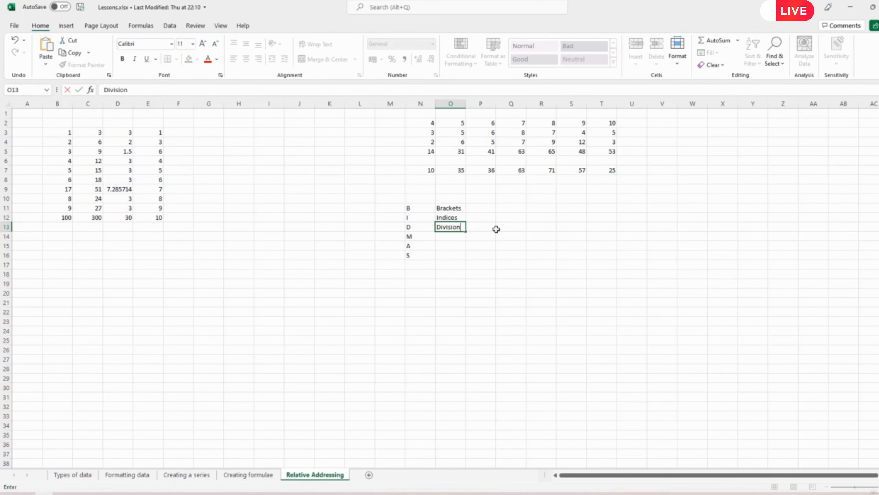
pyautogui.press('Return')
# Enter Multiplication, Addition and Subtraction in O14 to O16 beside the letters M, A and S
pyautogui.write('Mu')
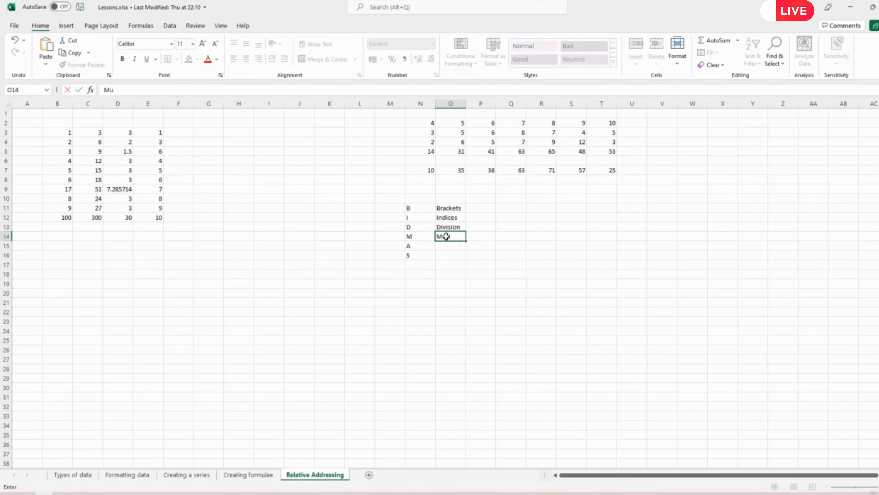
pyautogui.write('ltiplication')
pyautogui.press('Return')
pyautogui.write('Addition')
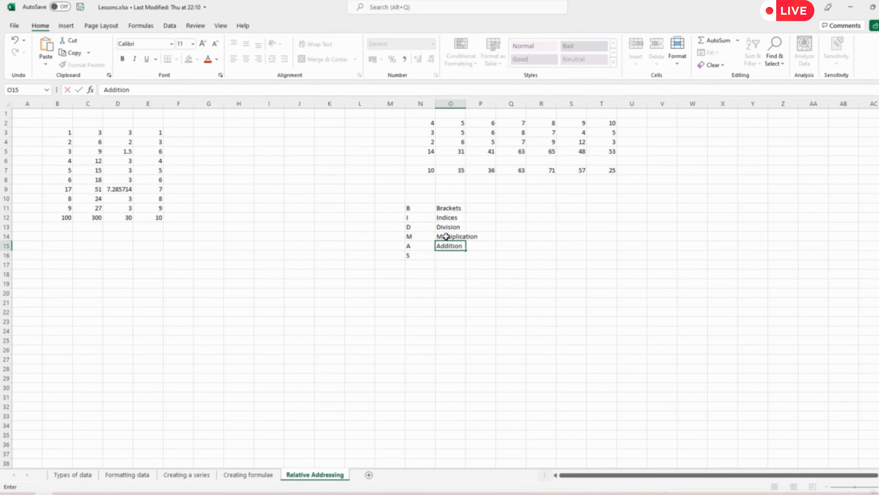
pyautogui.press('Return')
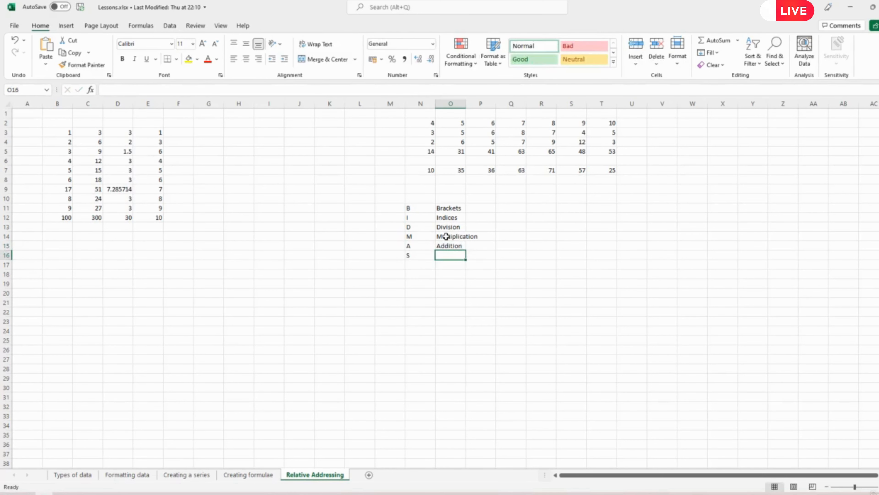
pyautogui.write('Subtract')
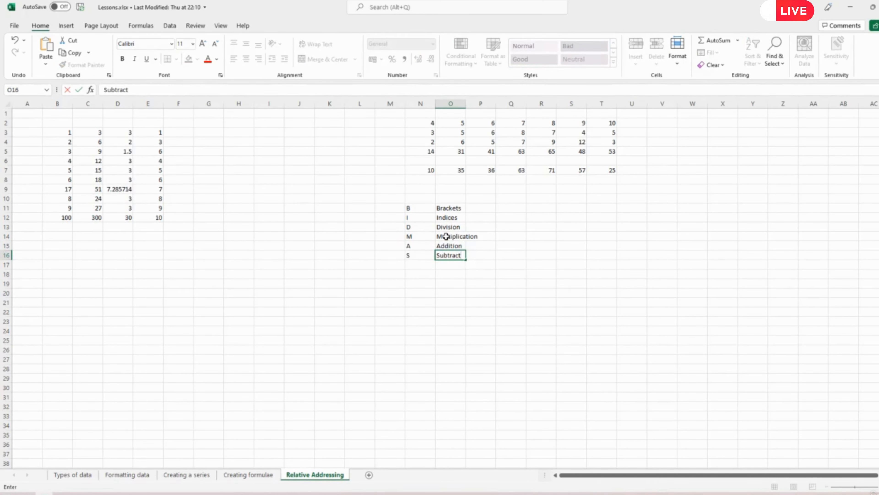
pyautogui.write('ion')
pyautogui.press('Return')
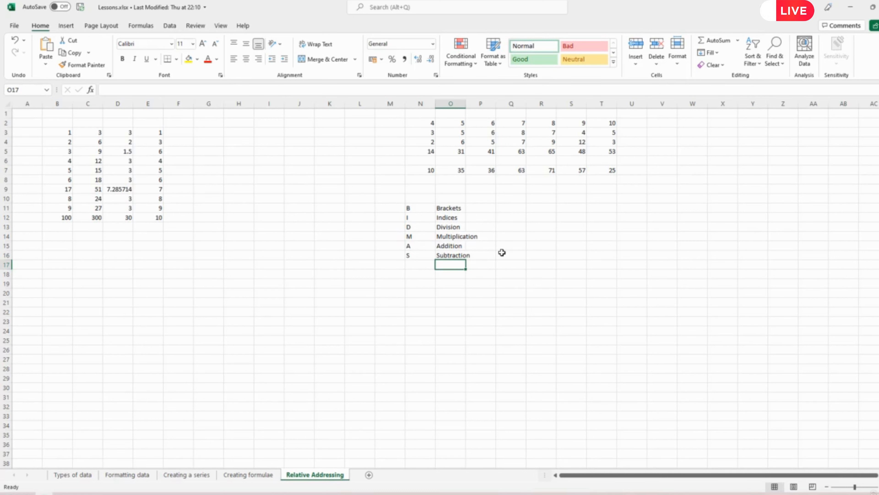
# Highlight the Division and Multiplication rows as one pair and the Addition and Subtraction rows as another
pyautogui.moveTo(414, 227); pyautogui.dragTo(442, 237)
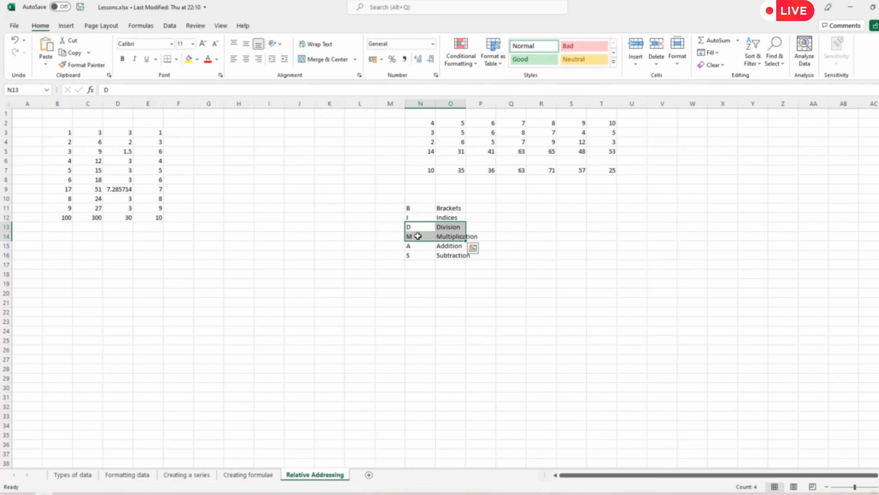
pyautogui.click(504, 236)
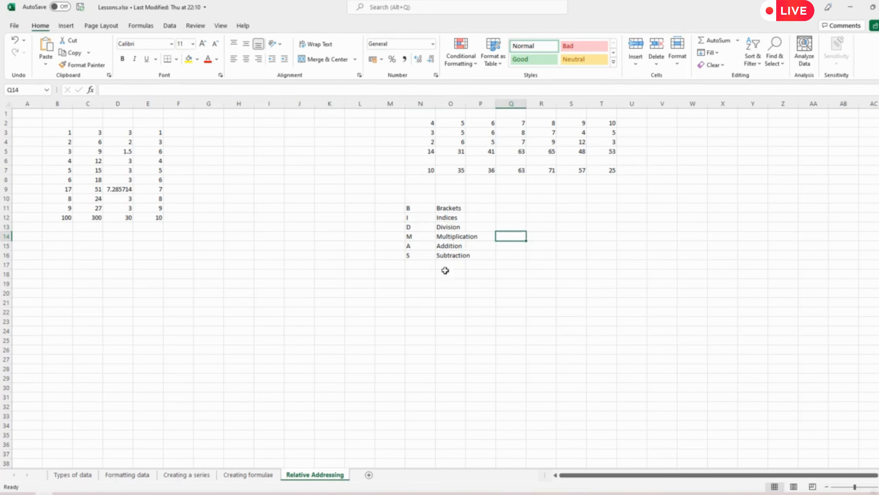
pyautogui.moveTo(422, 246); pyautogui.dragTo(460, 255)
pyautogui.click(445, 294)
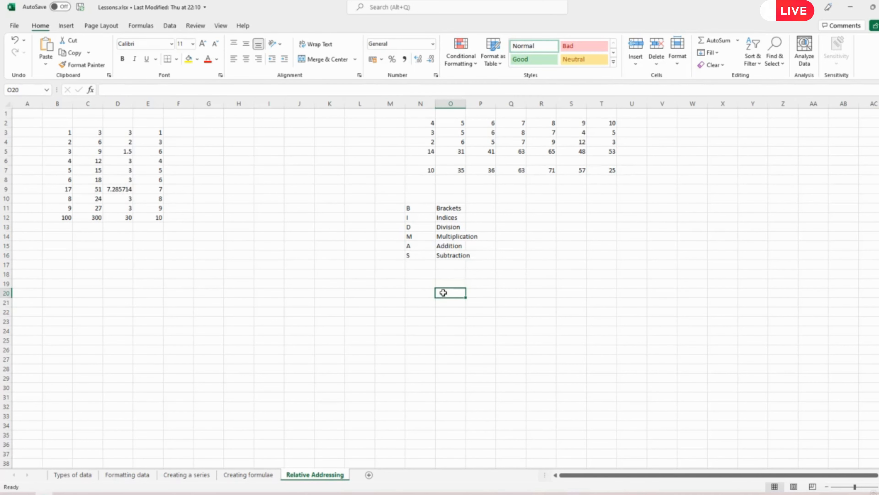
# Compare the N7 formula with the BIDMAS list in N11:O16 to examine the order of its operations
pyautogui.click(426, 163)
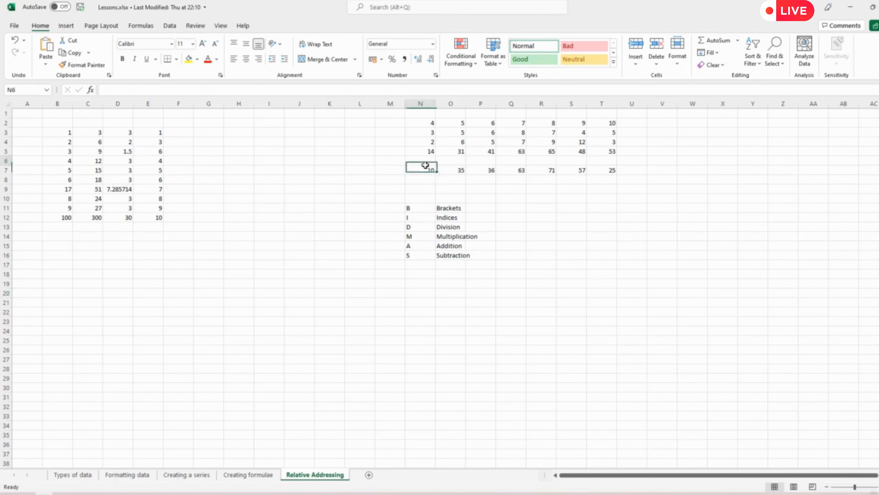
pyautogui.moveTo(419, 246); pyautogui.dragTo(418, 254)
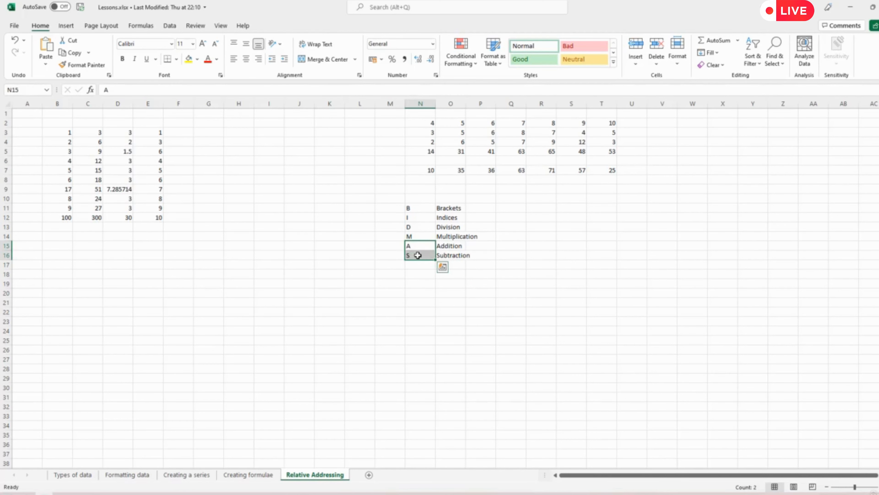
pyautogui.click(420, 237)
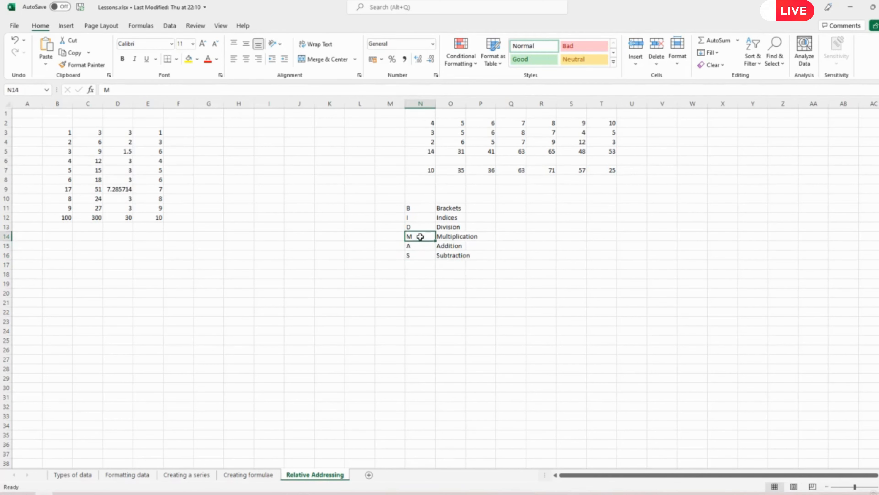
pyautogui.click(425, 169)
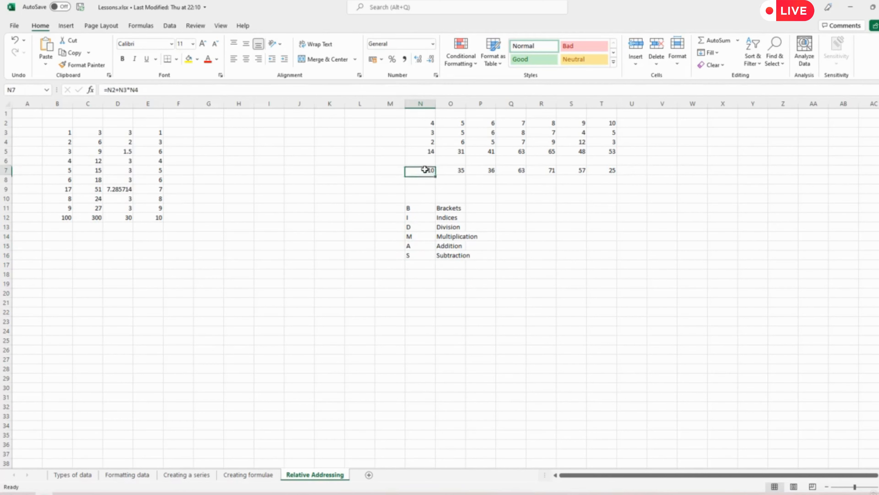
pyautogui.click(416, 237)
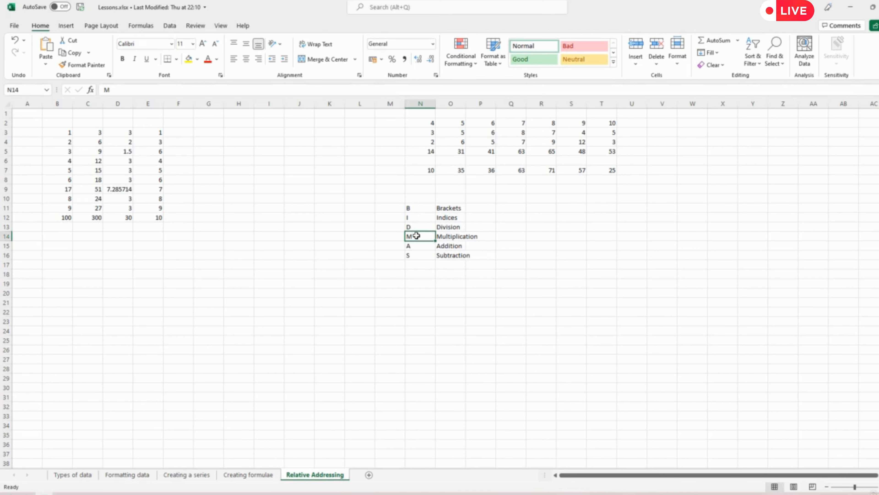
pyautogui.click(423, 169)
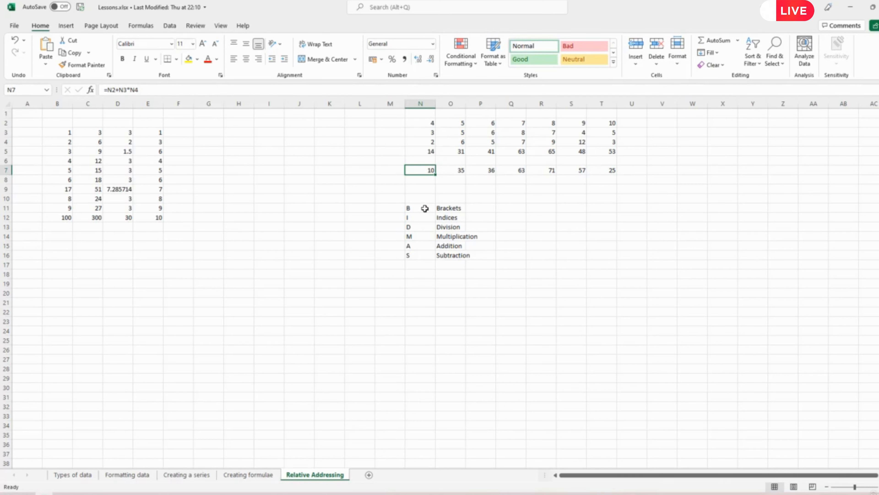
pyautogui.moveTo(425, 208); pyautogui.dragTo(442, 255)
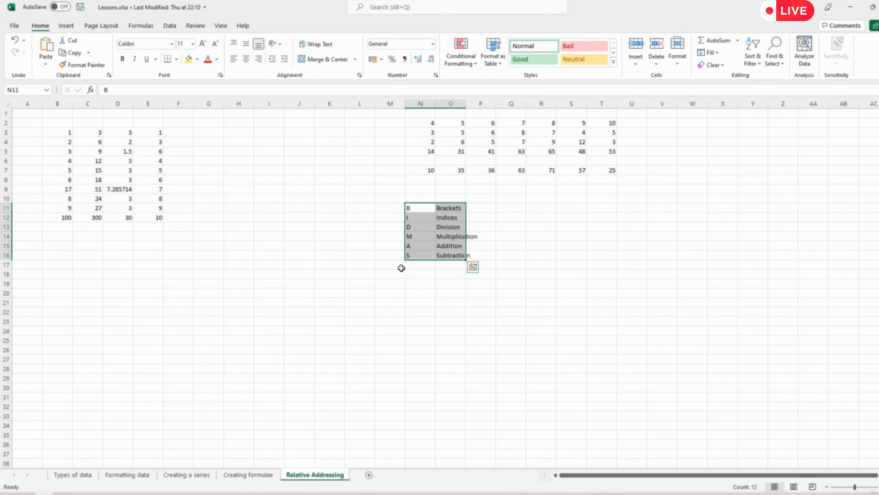
pyautogui.click(421, 170)
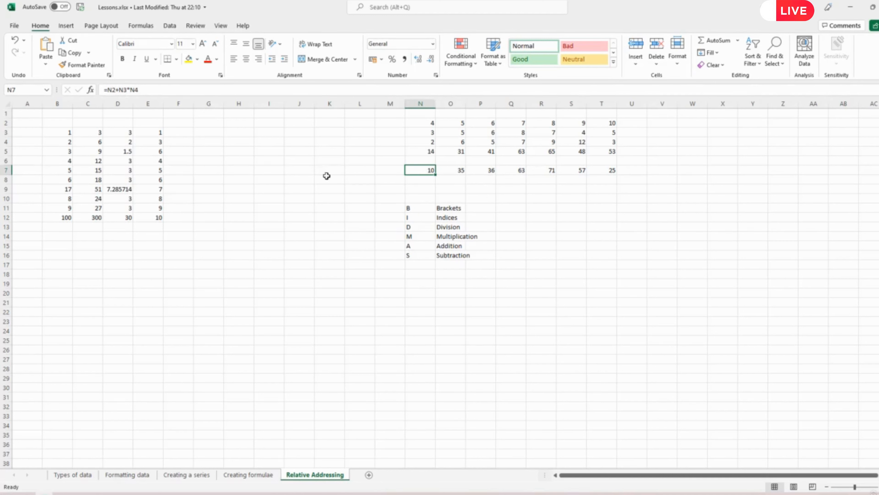
pyautogui.click(450, 208)
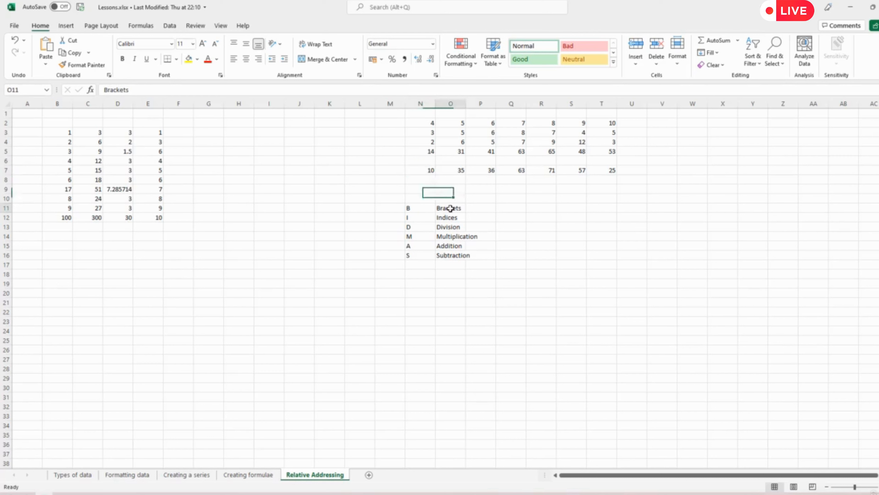
pyautogui.click(419, 170)
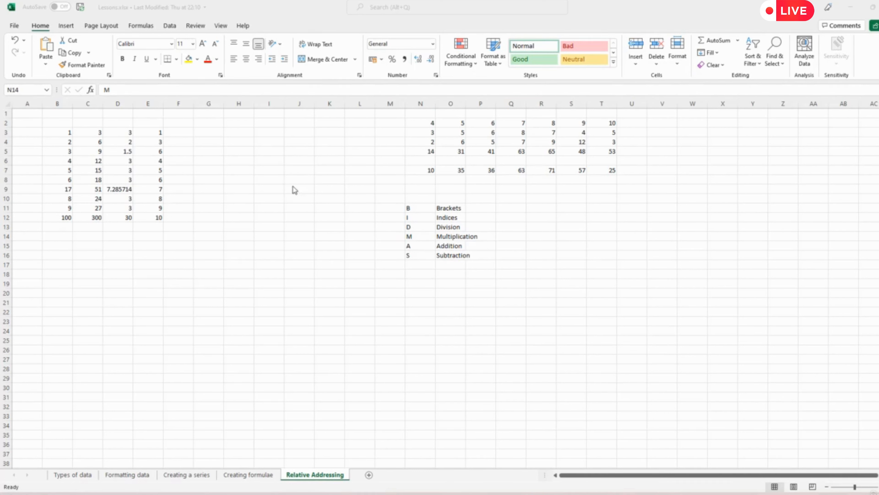
# Add brackets around the addition in N7 so its formula reads =(N2+N3)*N4, and reselect N7
pyautogui.click(429, 169)
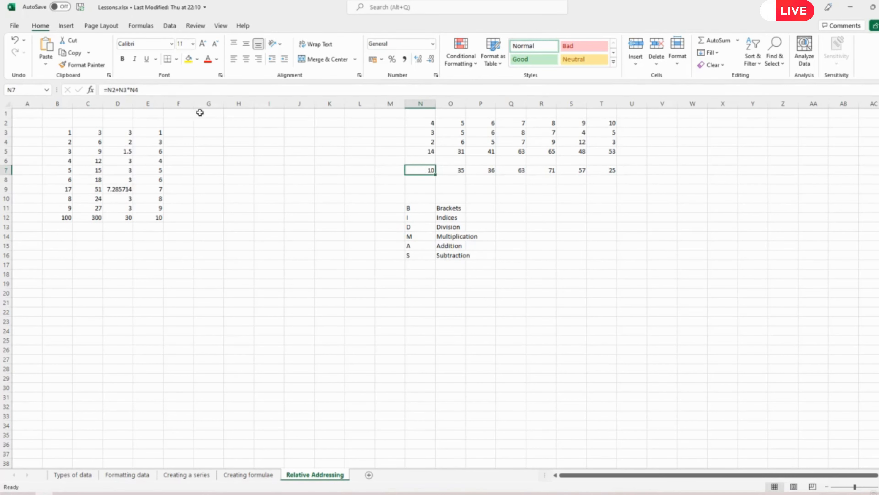
pyautogui.click(108, 89)
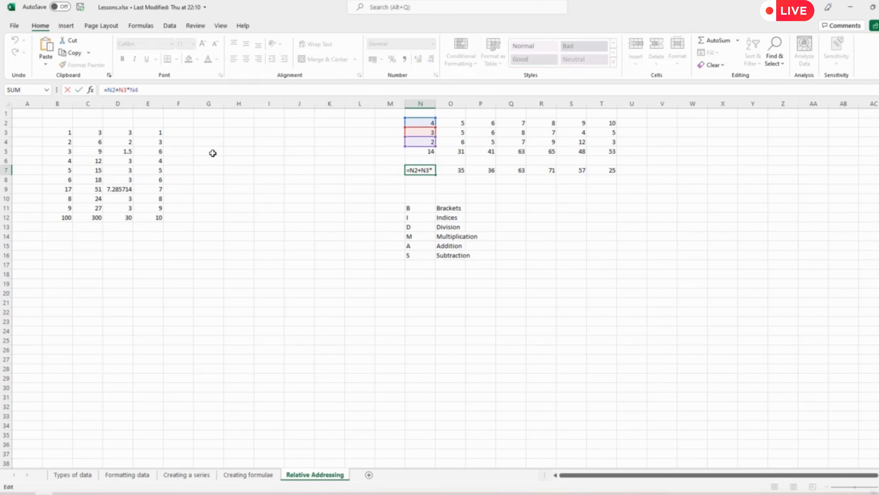
pyautogui.write('(')
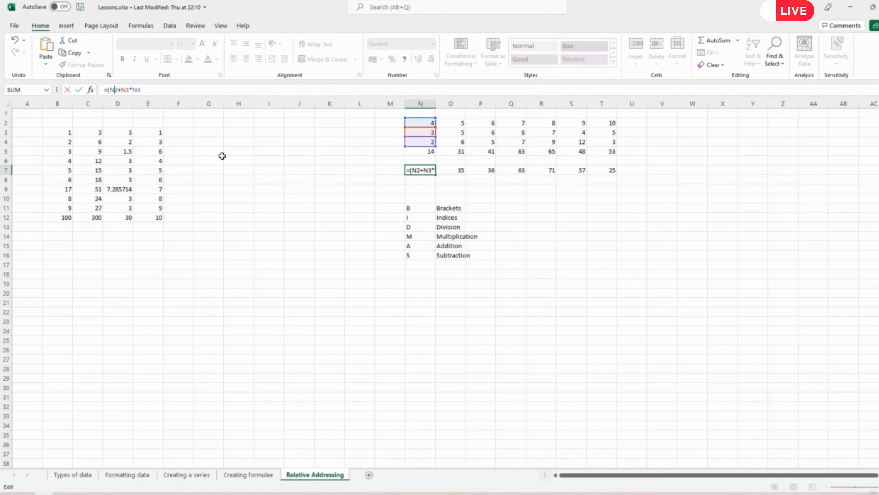
pyautogui.press('Right')
pyautogui.press('Right')
pyautogui.press('Right')
pyautogui.click(142, 90)
pyautogui.click(130, 90)
pyautogui.write(')')
pyautogui.press('Return')
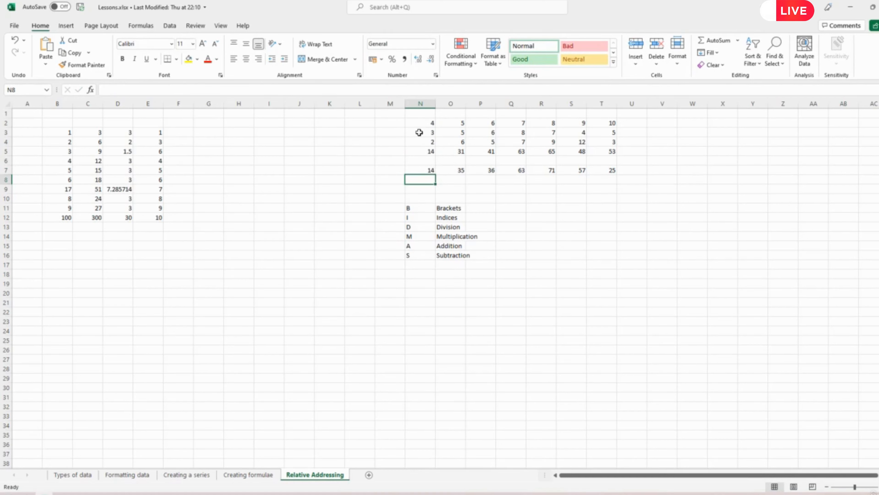
pyautogui.click(427, 171)
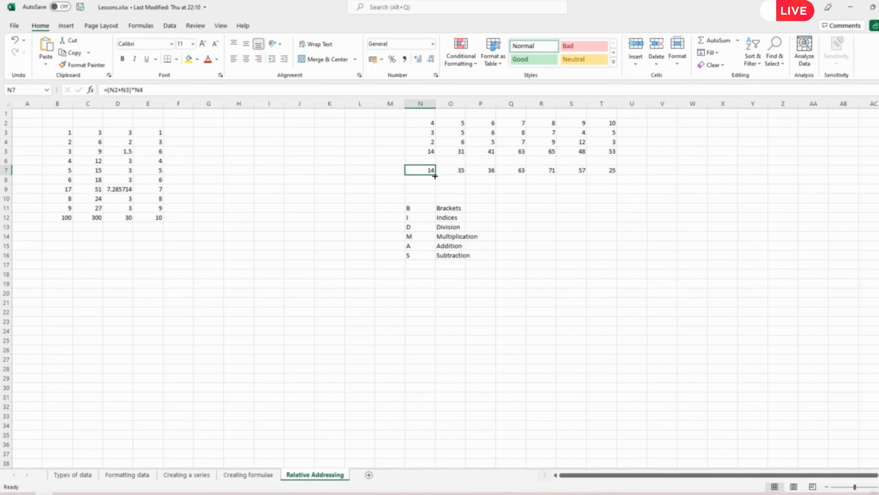
# Fill the bracketed formula from N7 across to T7, and point out the Brackets and Indices entries in the BIDMAS list
pyautogui.click(608, 171)
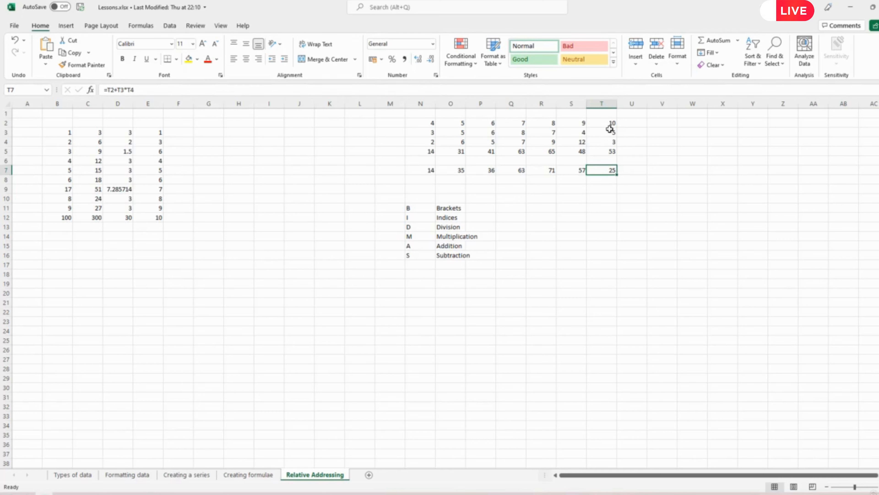
pyautogui.click(422, 169)
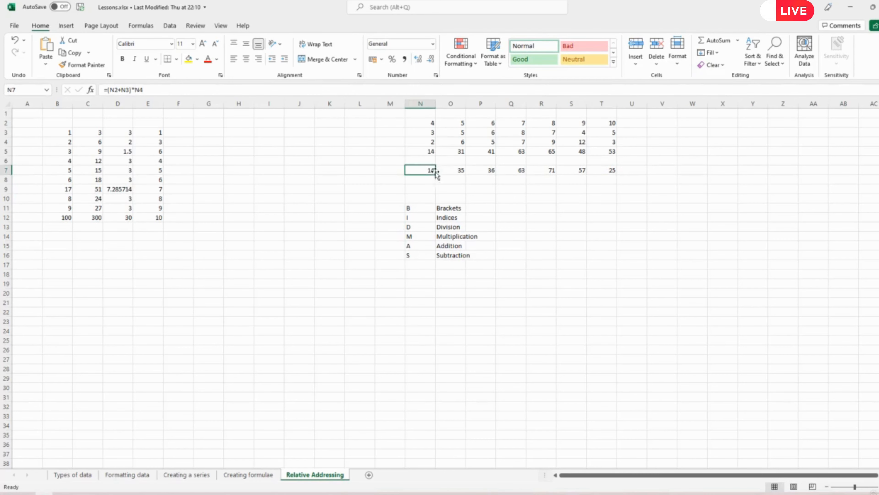
pyautogui.moveTo(437, 175); pyautogui.dragTo(614, 173)
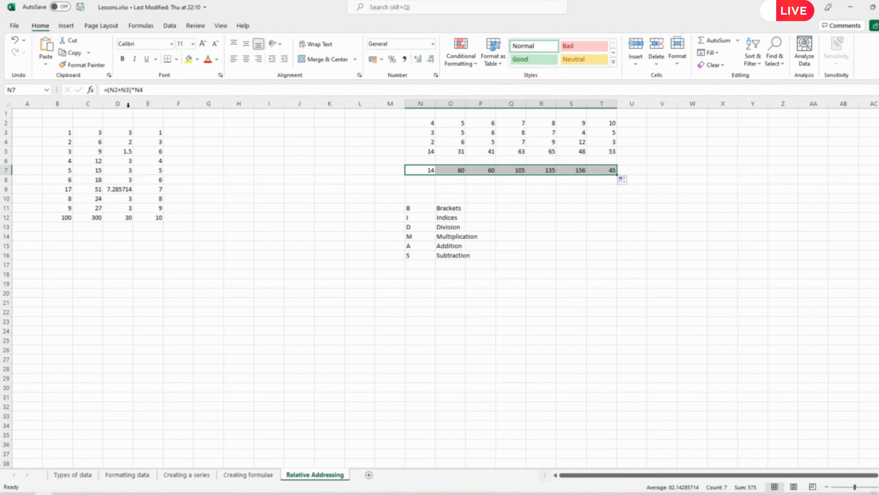
pyautogui.click(453, 205)
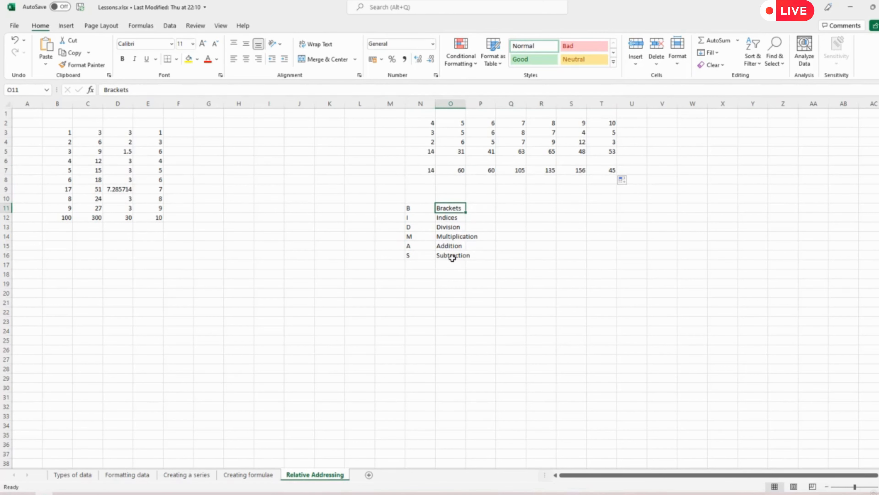
pyautogui.click(447, 217)
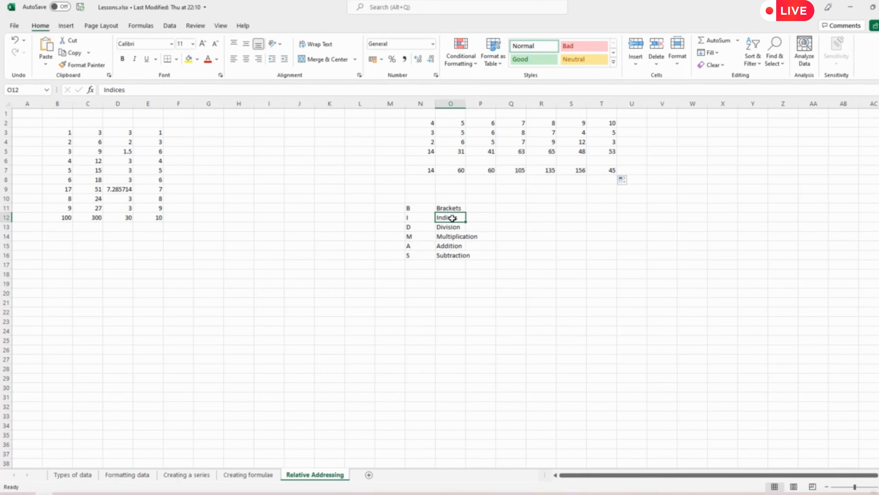
# Begin a formula in N9 that adds the values in N2 and N3
pyautogui.click(421, 187)
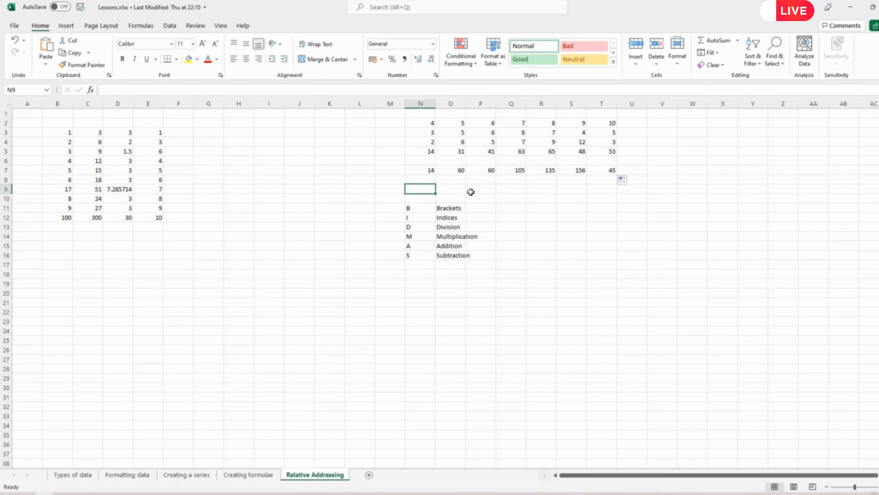
pyautogui.write('=')
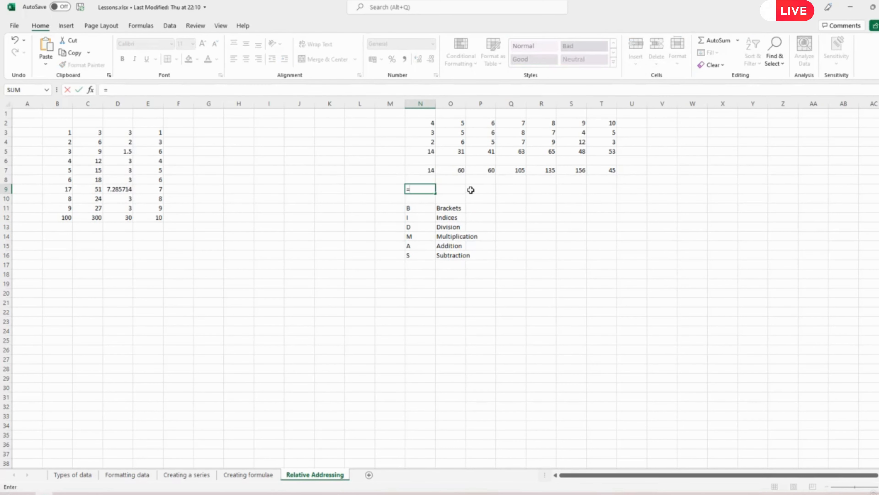
pyautogui.press('Up')
pyautogui.press('Up')
pyautogui.press('Up')
pyautogui.press('Up')
pyautogui.press('Up')
pyautogui.press('Up')
pyautogui.press('Up')
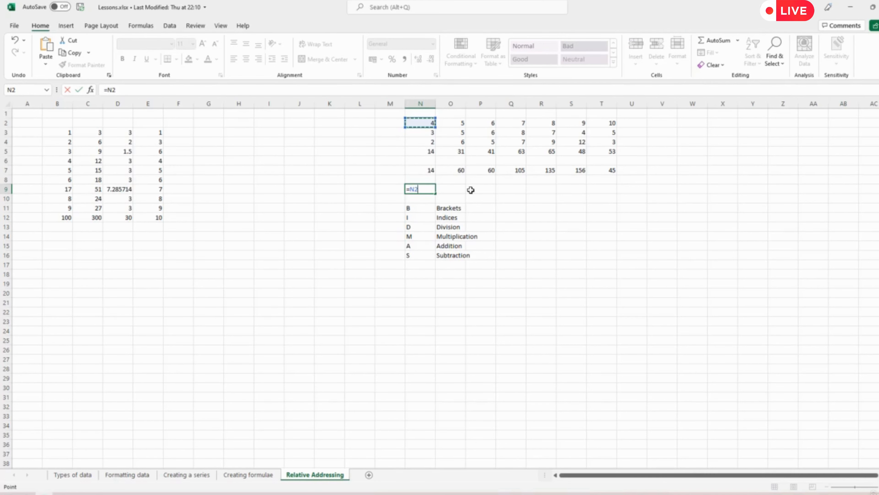
pyautogui.write('+')
pyautogui.press('Up')
pyautogui.press('Up')
pyautogui.press('Up')
pyautogui.press('Up')
pyautogui.press('Up')
pyautogui.press('Up')
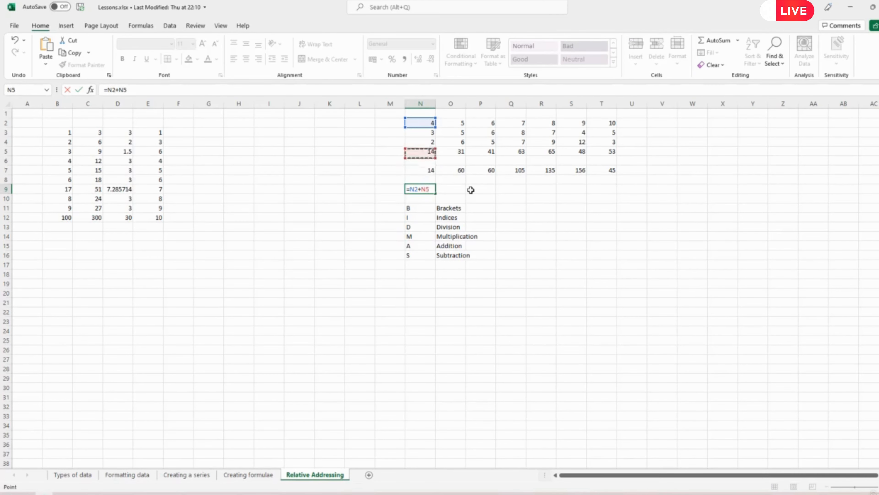
# Extend the N9 formula with a multiplication by N4 so it reads =N2+N3*N4
pyautogui.write('*')
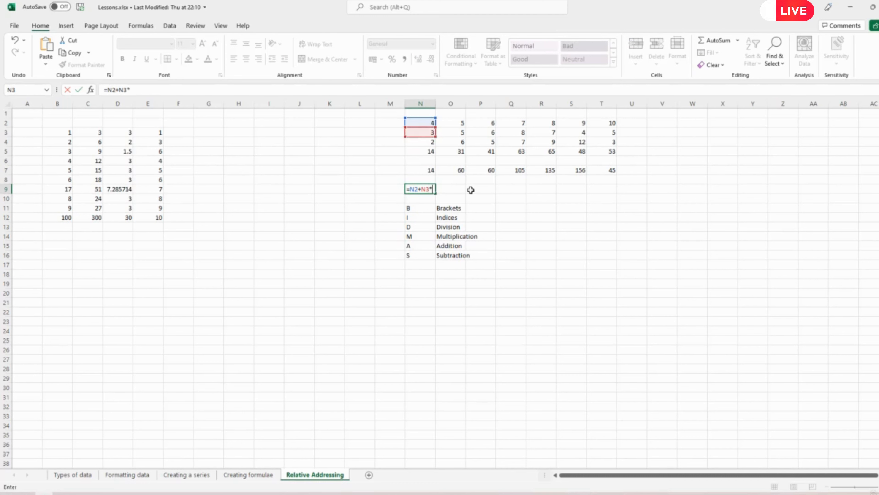
pyautogui.press('Up')
pyautogui.press('Up')
pyautogui.press('Up')
pyautogui.press('Up')
pyautogui.press('Up')
pyautogui.press('Up')
pyautogui.press('Down')
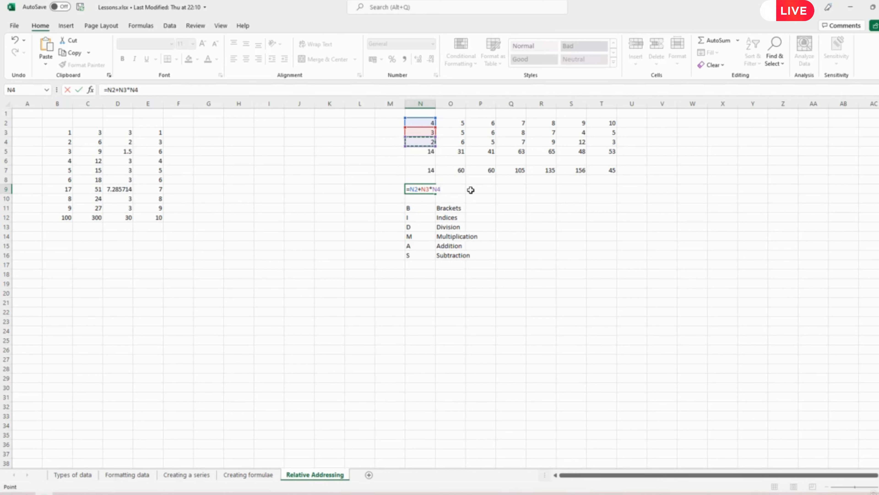
# Move the last reference in the N9 formula along row 4 as far as J4, and return it to N4
pyautogui.press('Left')
pyautogui.press('Left')
pyautogui.press('Left')
pyautogui.press('Left')
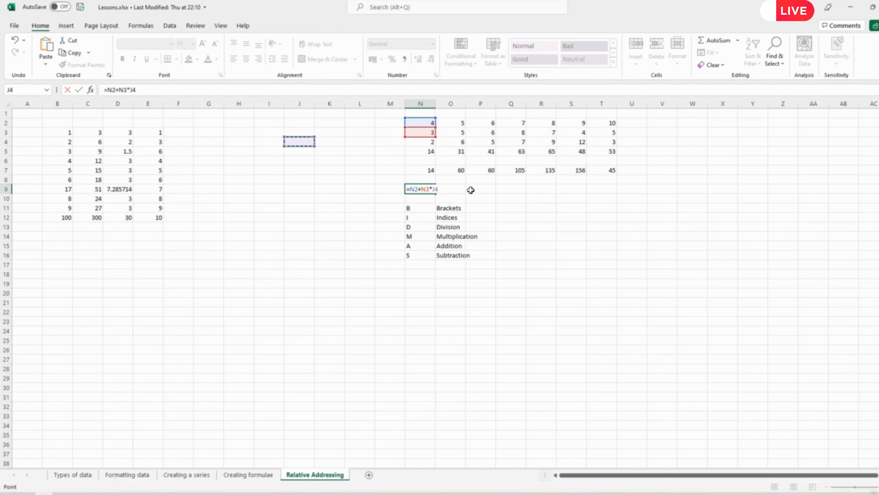
pyautogui.press('Right')
pyautogui.press('Right')
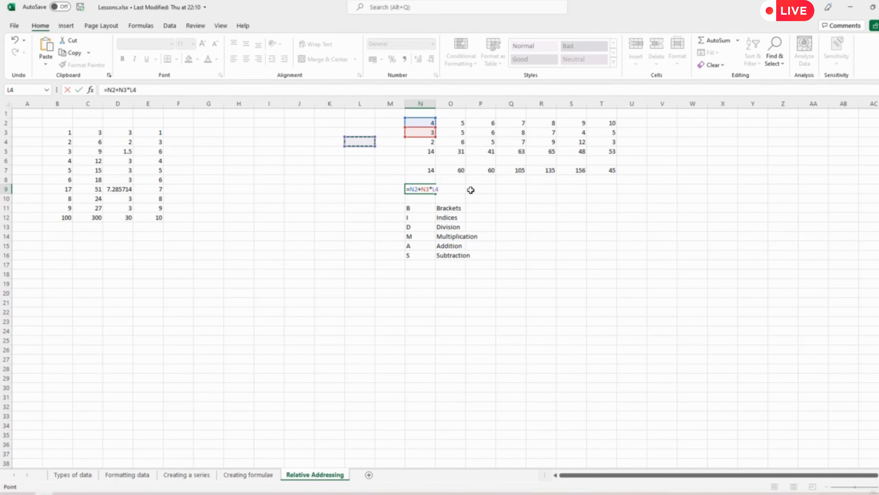
pyautogui.press('Right')
pyautogui.press('Right')
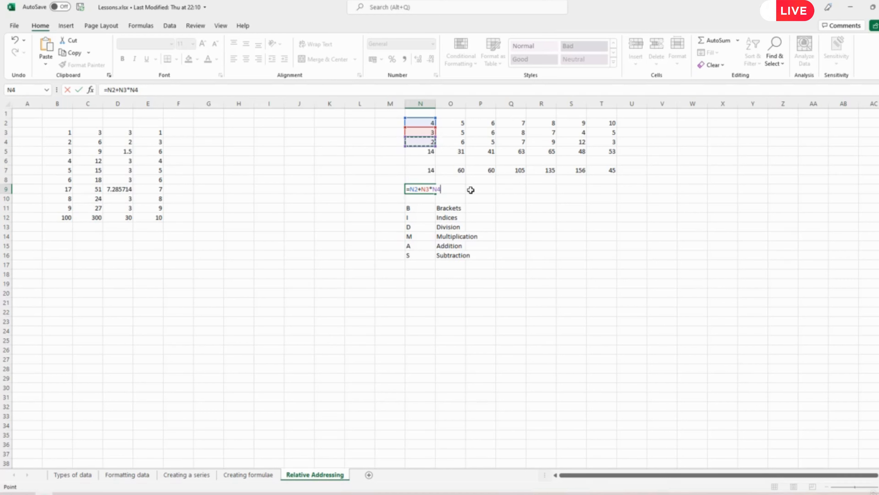
pyautogui.press('Left')
pyautogui.press('Left')
pyautogui.press('Left')
pyautogui.press('Right')
pyautogui.press('Right')
pyautogui.press('Right')
# Change the addition in the N9 formula to a subtraction and enter it as =N2-N3*N4
pyautogui.click(119, 90)
pyautogui.press('BackSpace')
pyautogui.write('-')
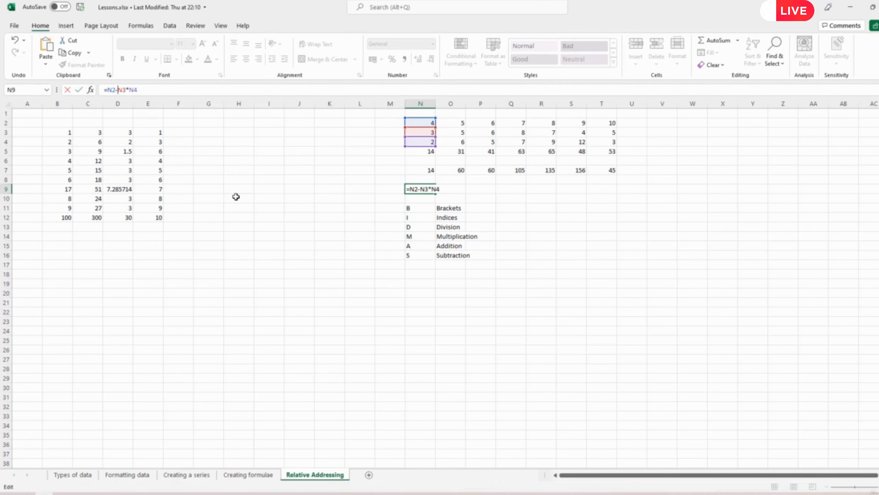
pyautogui.press('Return')
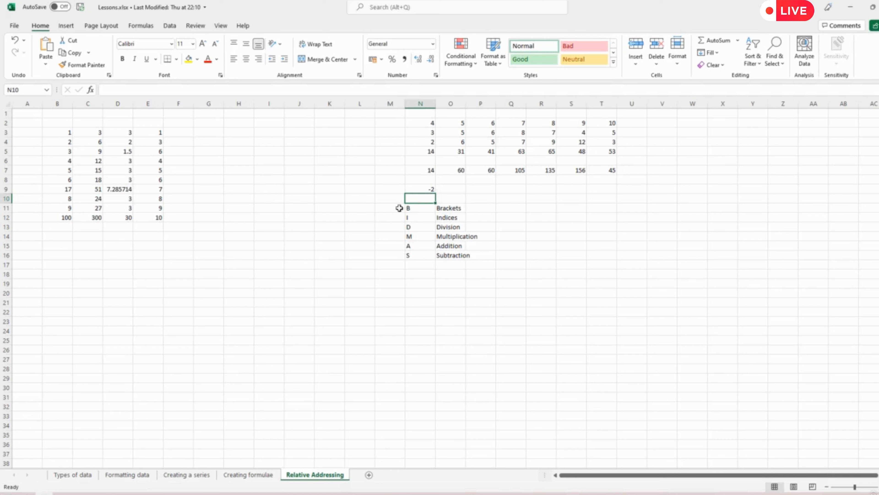
# Examine the order of operations in the N9 formula, highlighting N3*N4 and the BIDMAS list in N11:O16
pyautogui.click(430, 189)
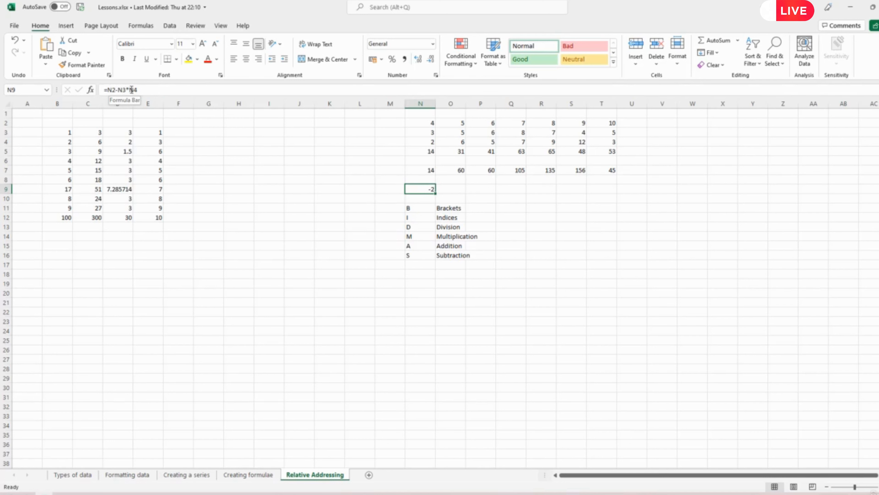
pyautogui.moveTo(138, 91); pyautogui.dragTo(119, 90)
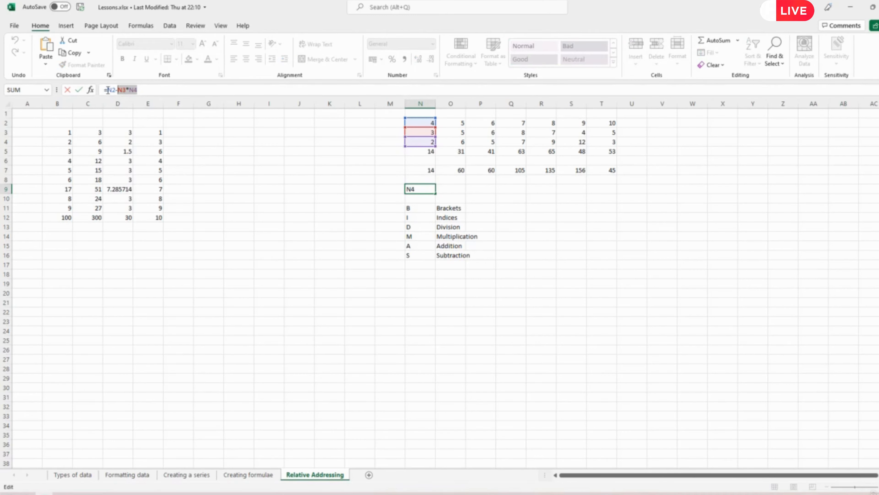
pyautogui.moveTo(108, 91); pyautogui.dragTo(139, 90)
pyautogui.press('Return')
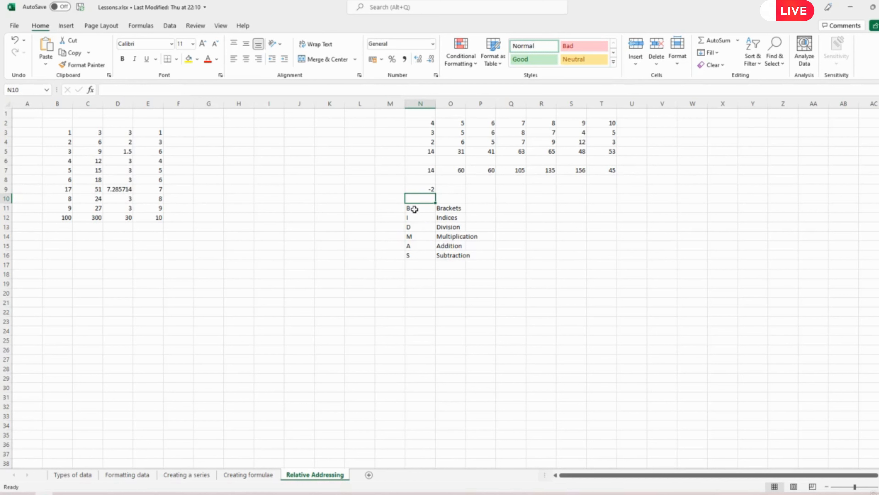
pyautogui.moveTo(412, 208); pyautogui.dragTo(452, 255)
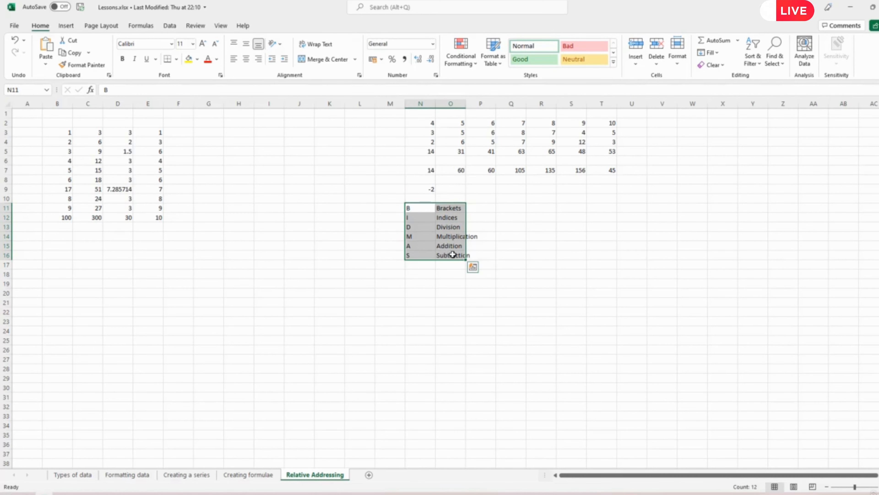